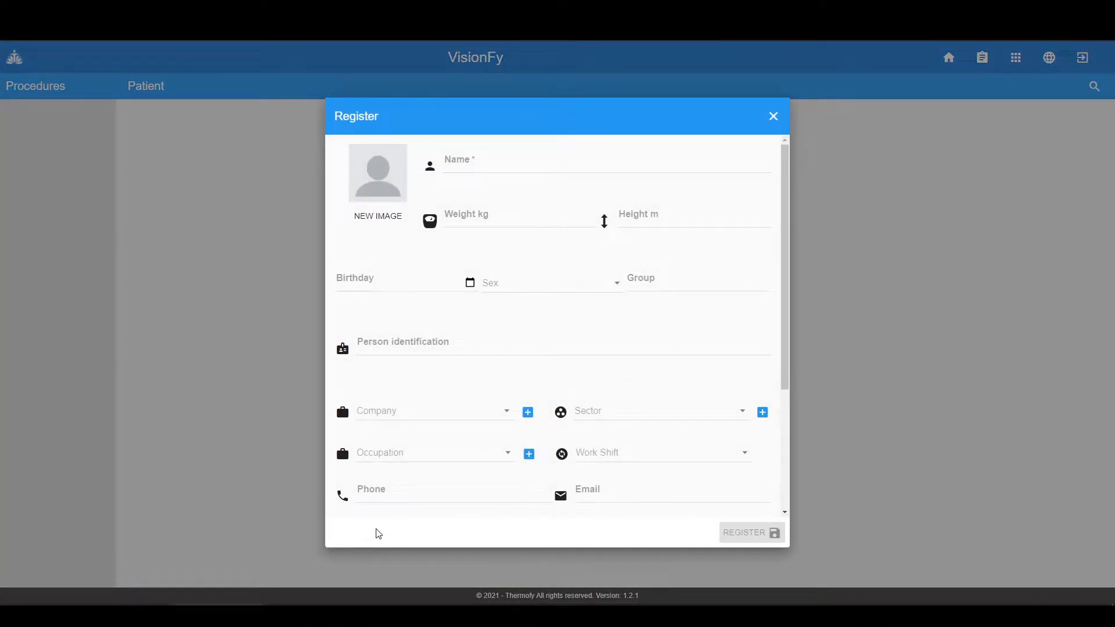
- Enter the new patient's full name and birth date
click(465, 159)
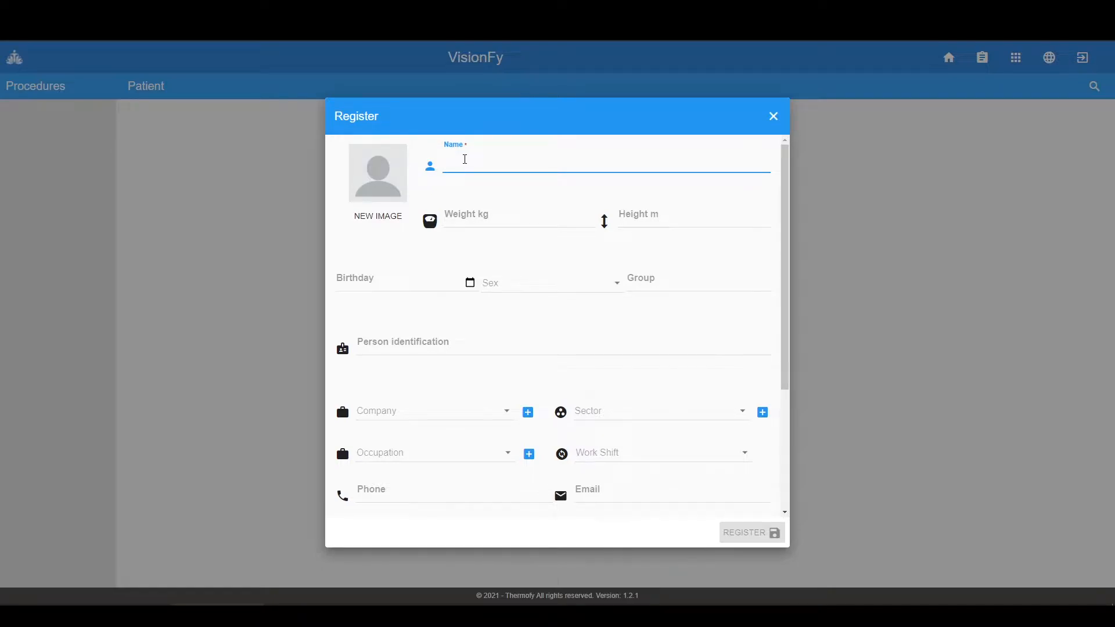
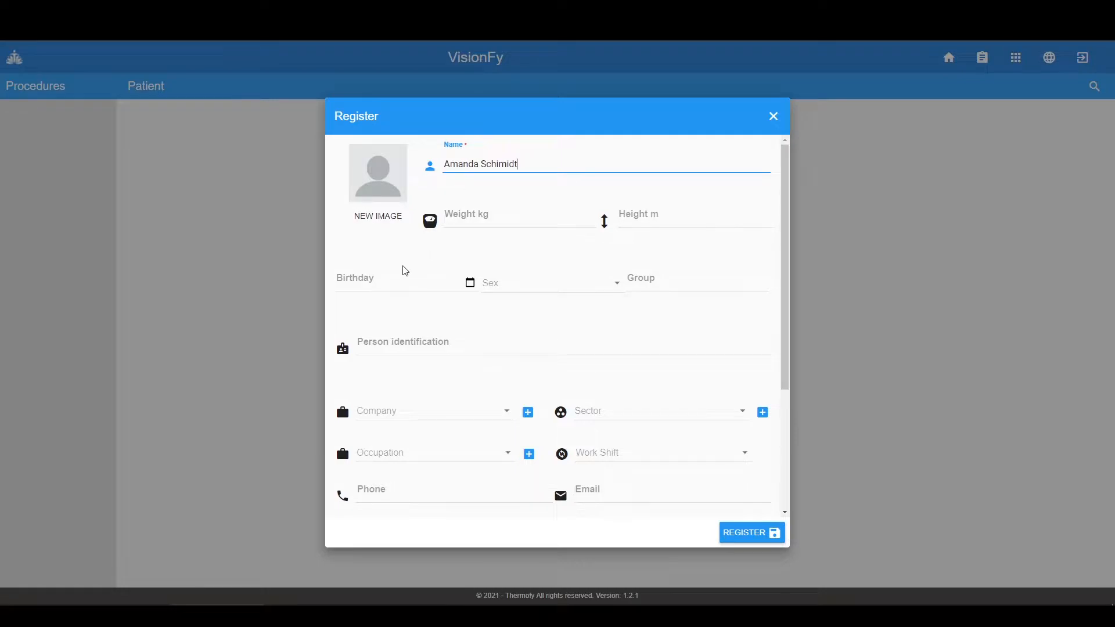
click(366, 282)
click(343, 282)
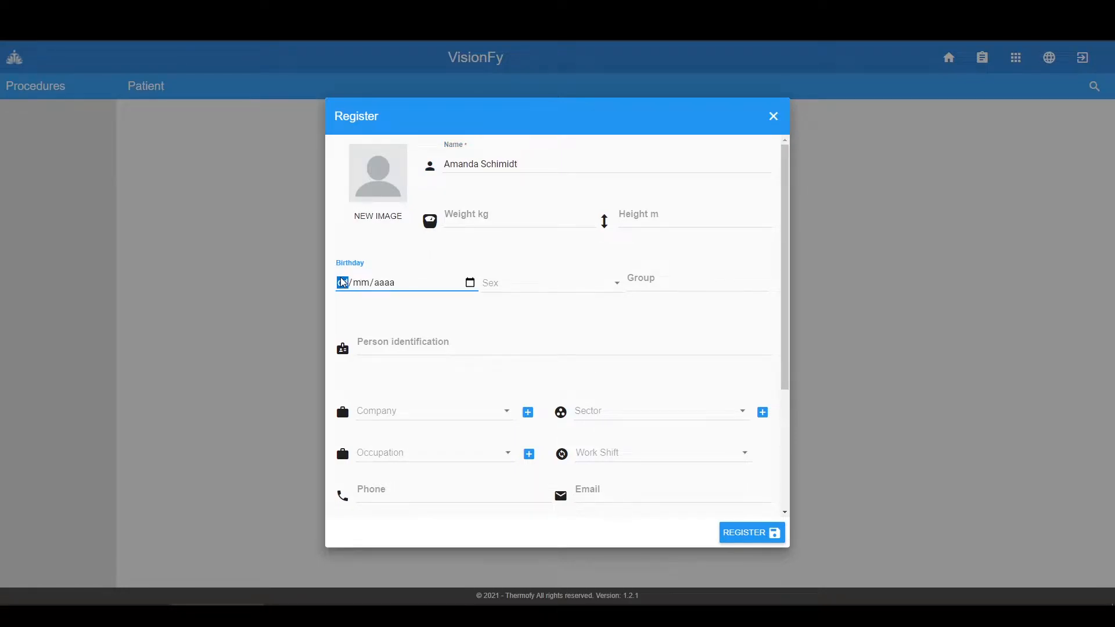
- Attach the patient's photo and save the registration
click(383, 226)
click(41, 96)
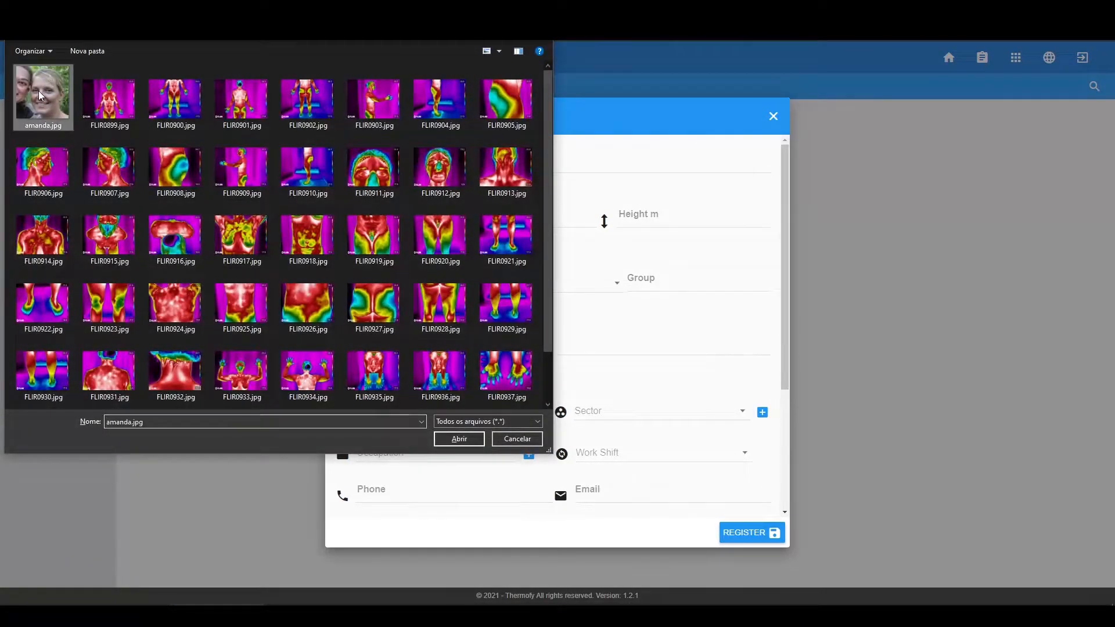
click(447, 444)
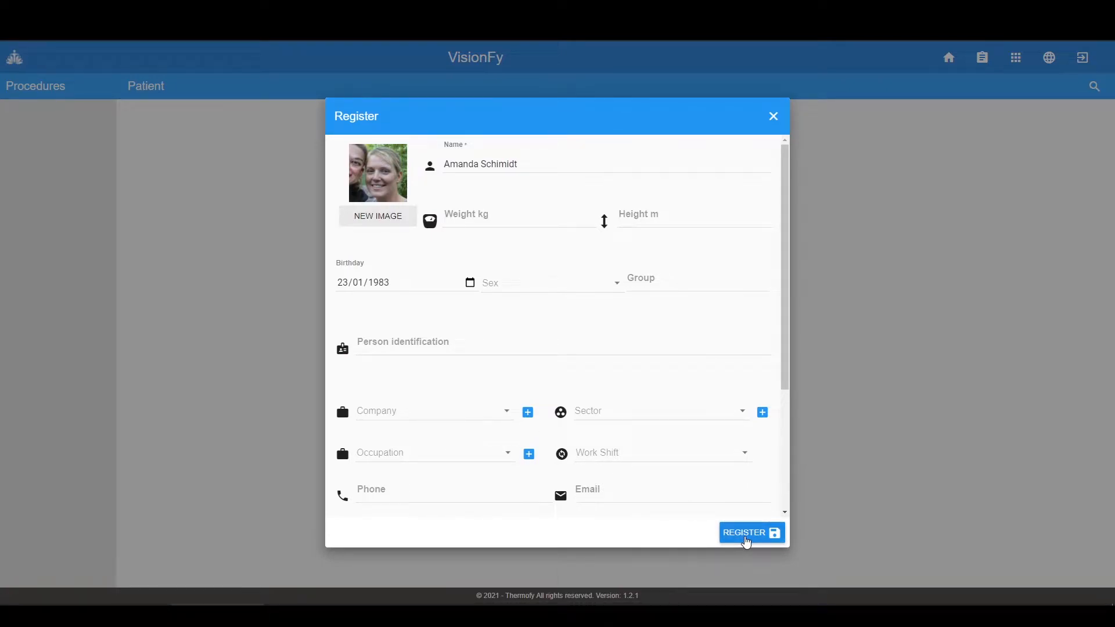
click(746, 540)
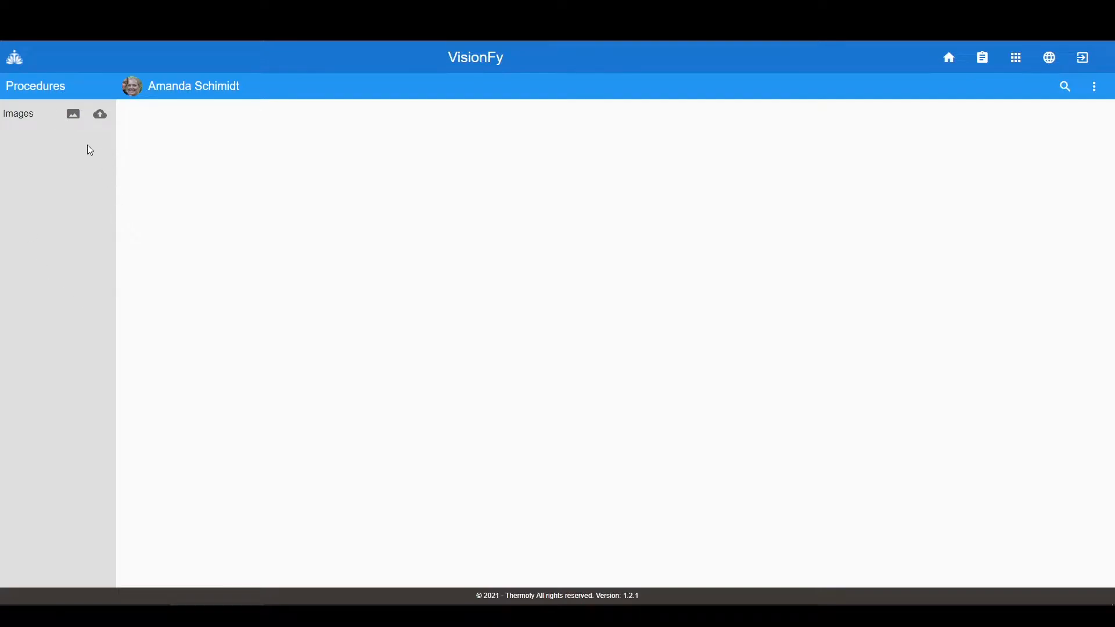
- Load FLIR0912.jpg, then drag two more thermal files from Explorer into the Images panel
click(100, 115)
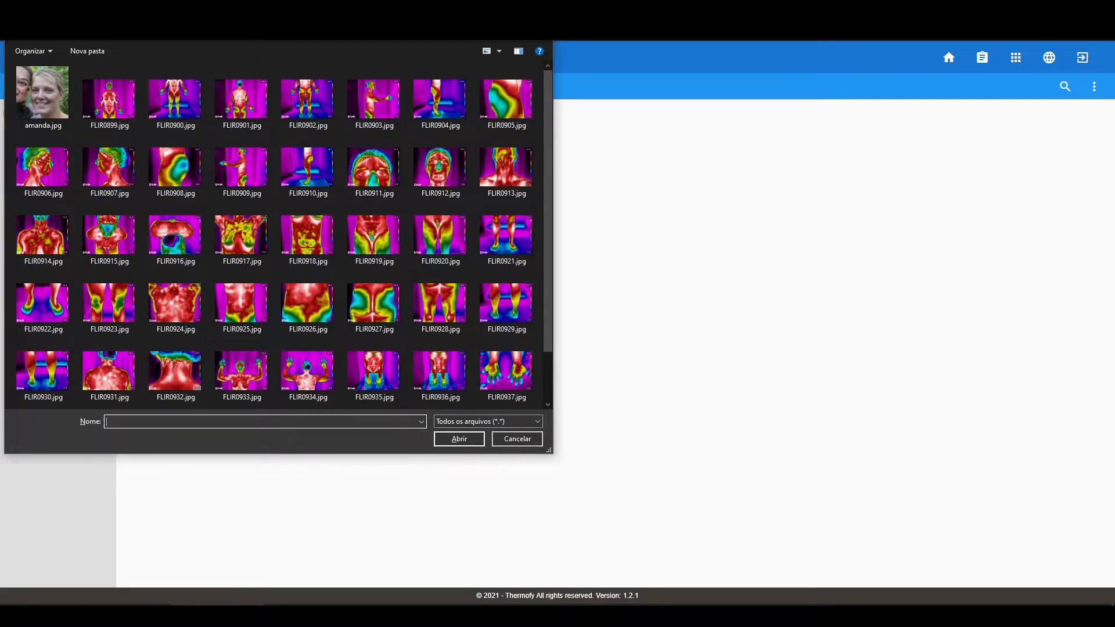
click(415, 155)
click(469, 438)
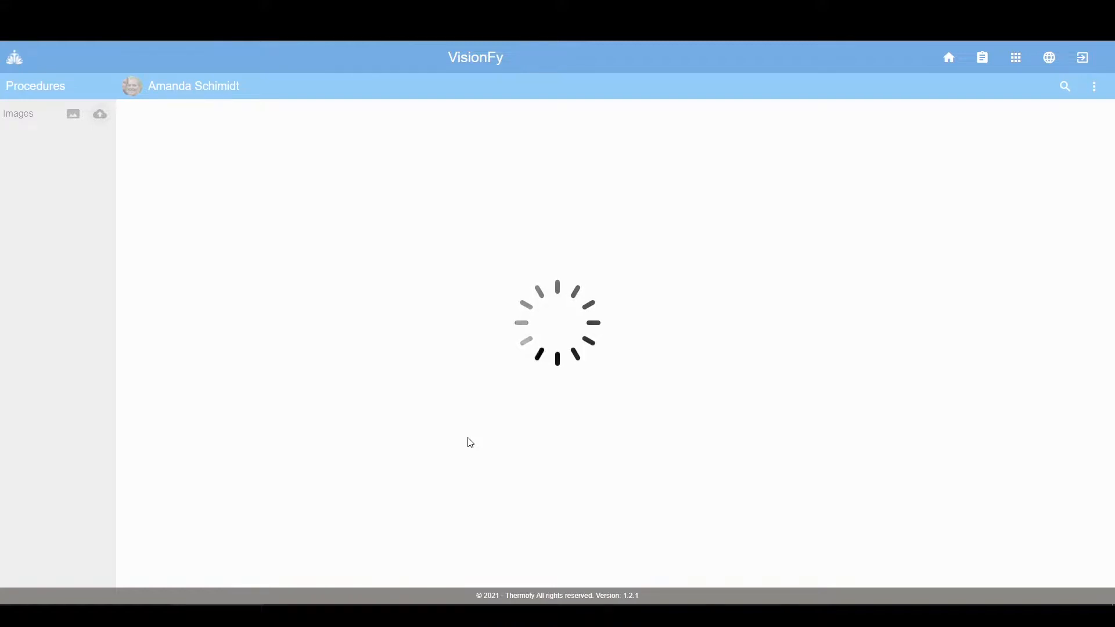
drag(0, 110, 558, 50)
drag(475, 169, 47, 245)
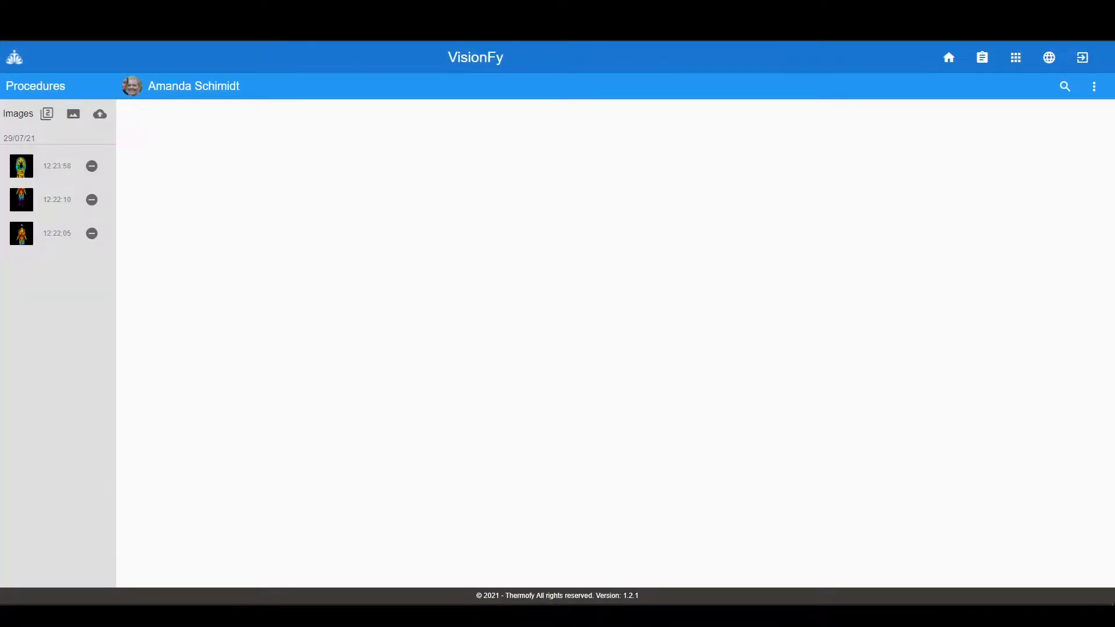
- Open the 12:23:58 face image and keep the Thermoguided 1 palette unchanged
click(21, 168)
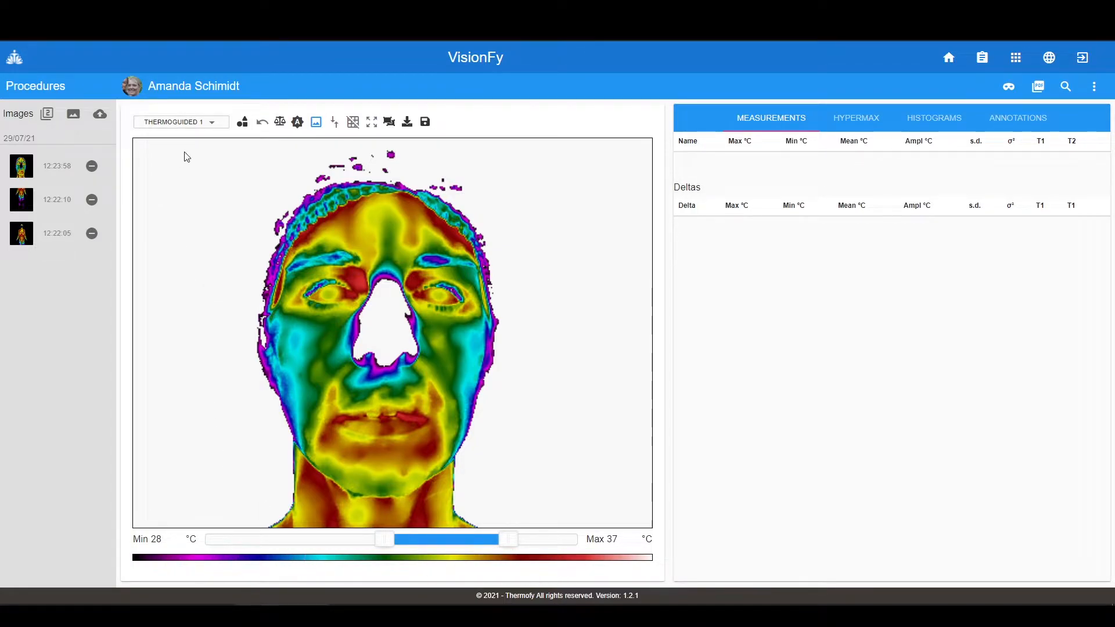
click(214, 123)
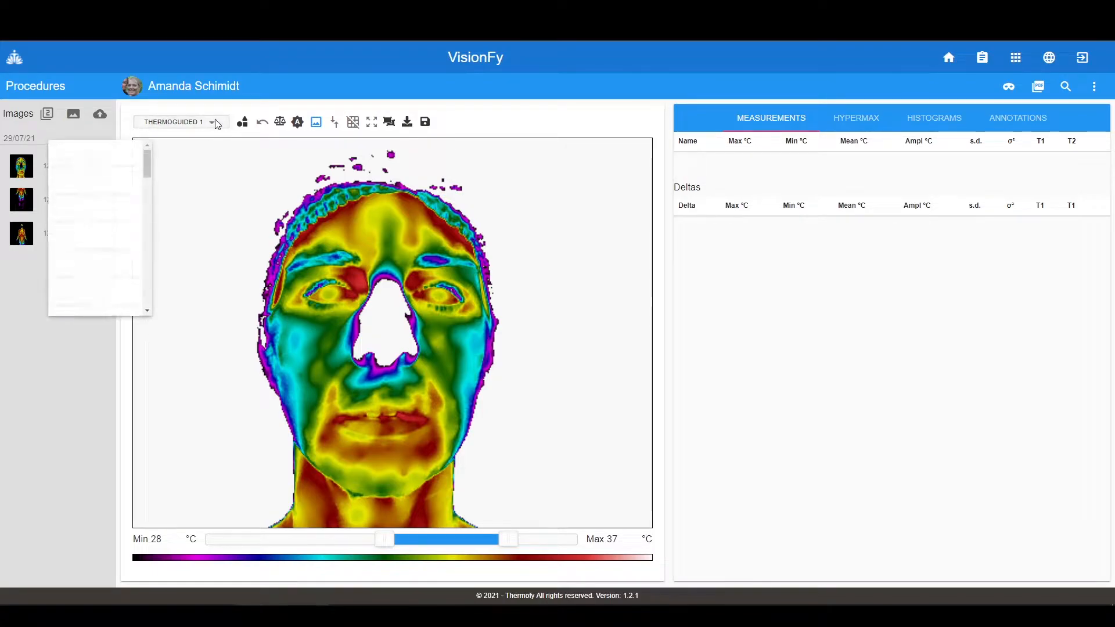
mouse_move(146, 159)
mouse_down()
mouse_move(145, 292)
mouse_move(149, 157)
mouse_up()
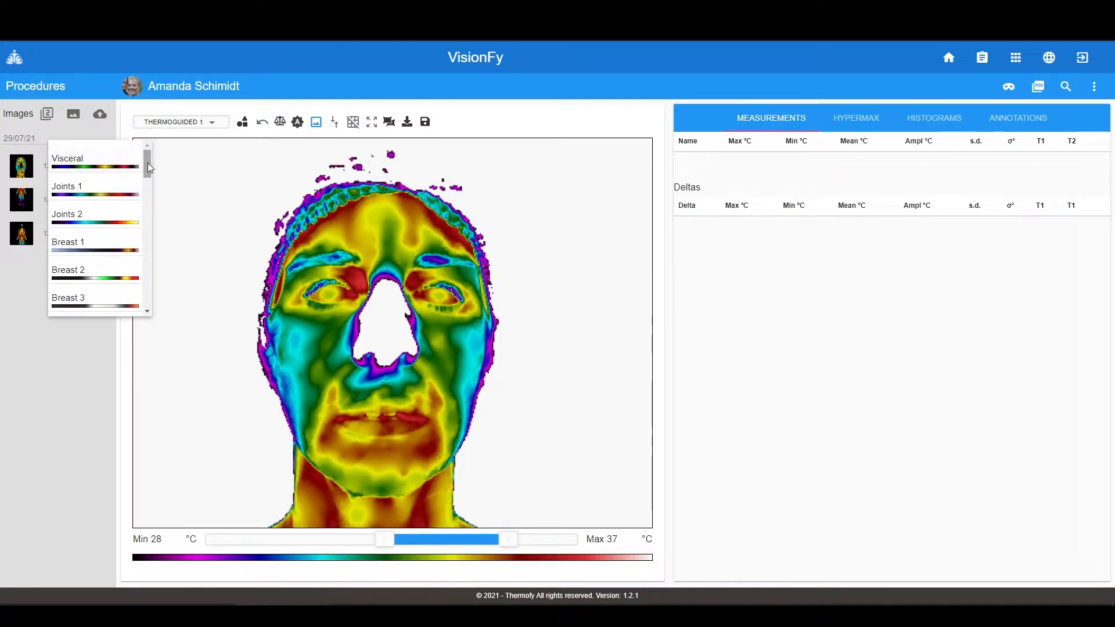
click(135, 267)
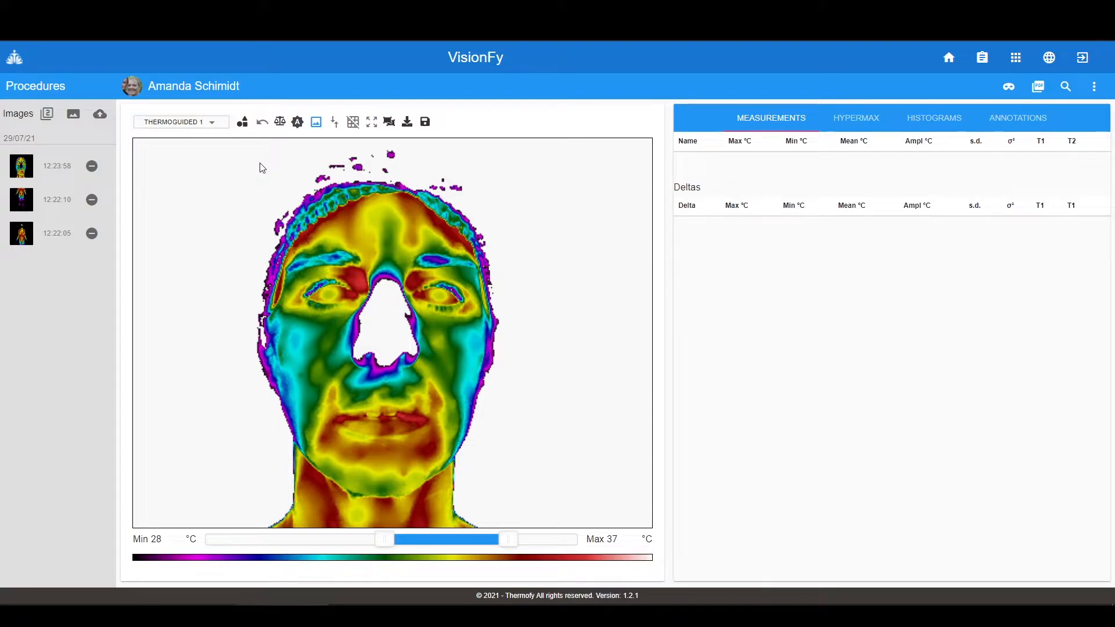
- Draw rectangle region r1 and place it on the left cheek
click(242, 121)
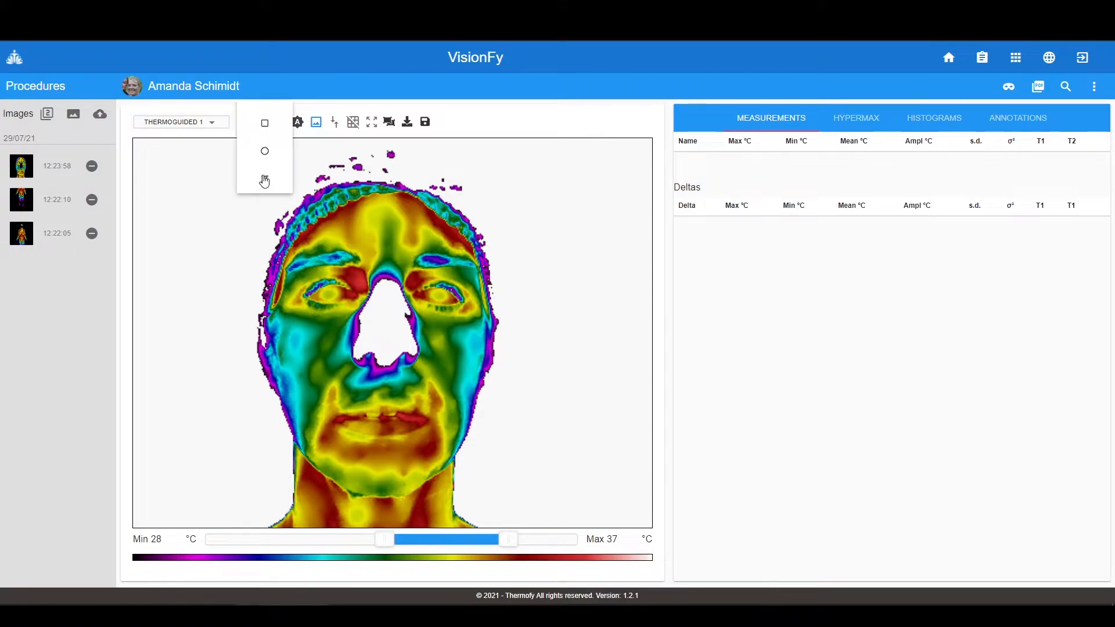
click(266, 124)
click(335, 361)
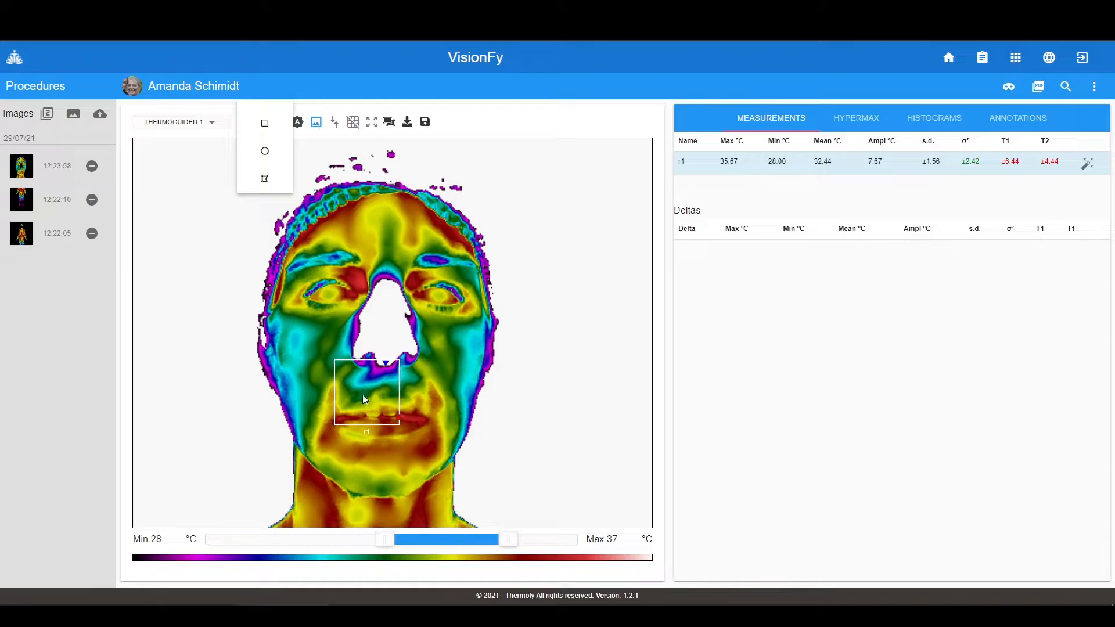
drag(360, 383, 323, 344)
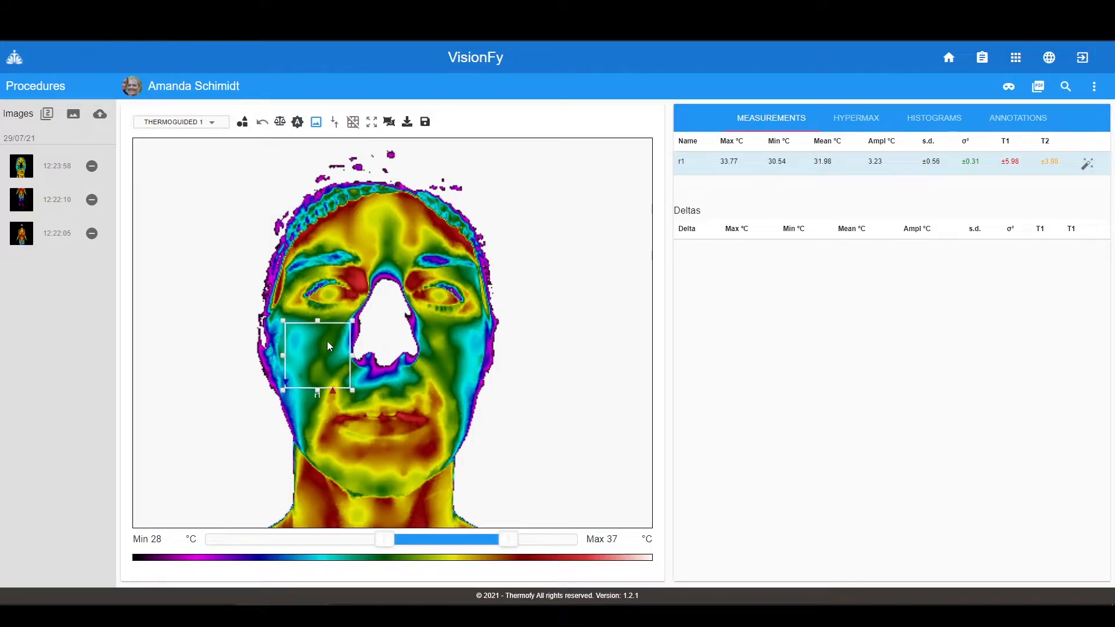
- Draw circle region r2 and place it on the cheek beside the nose
click(242, 121)
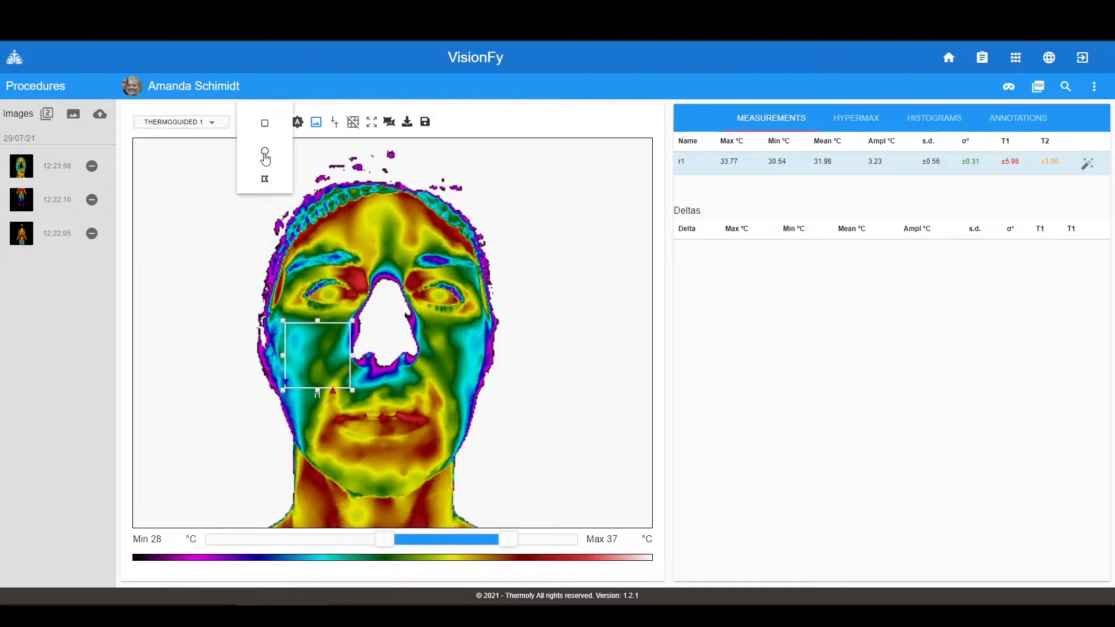
click(266, 152)
click(447, 356)
drag(460, 375, 459, 336)
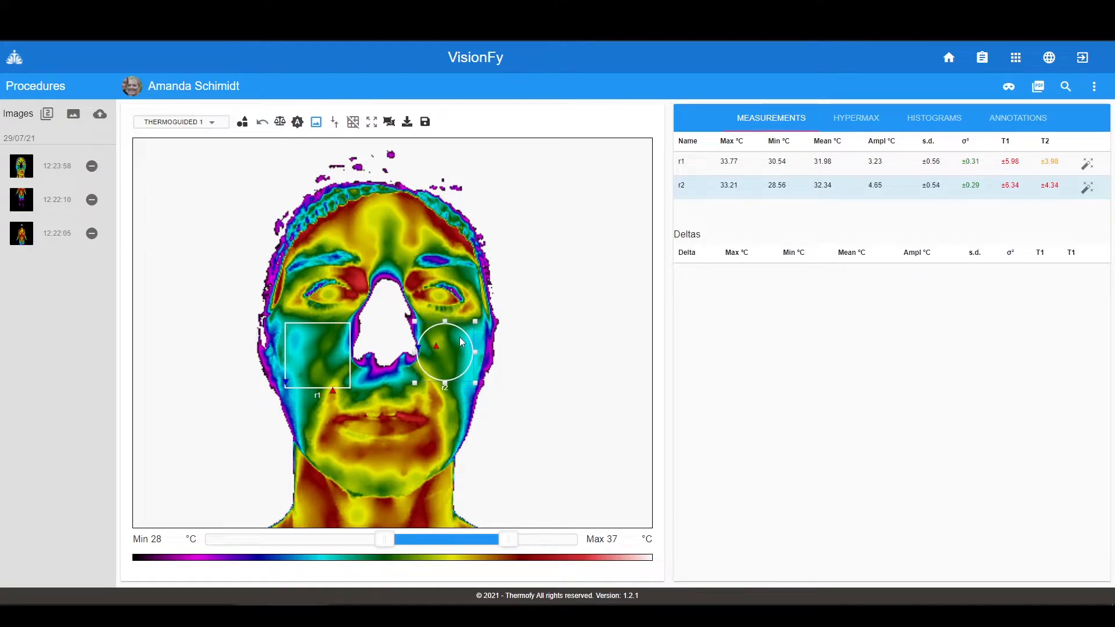
- Shrink rectangle r1, then delete it with its measurements
click(305, 331)
drag(351, 323, 318, 354)
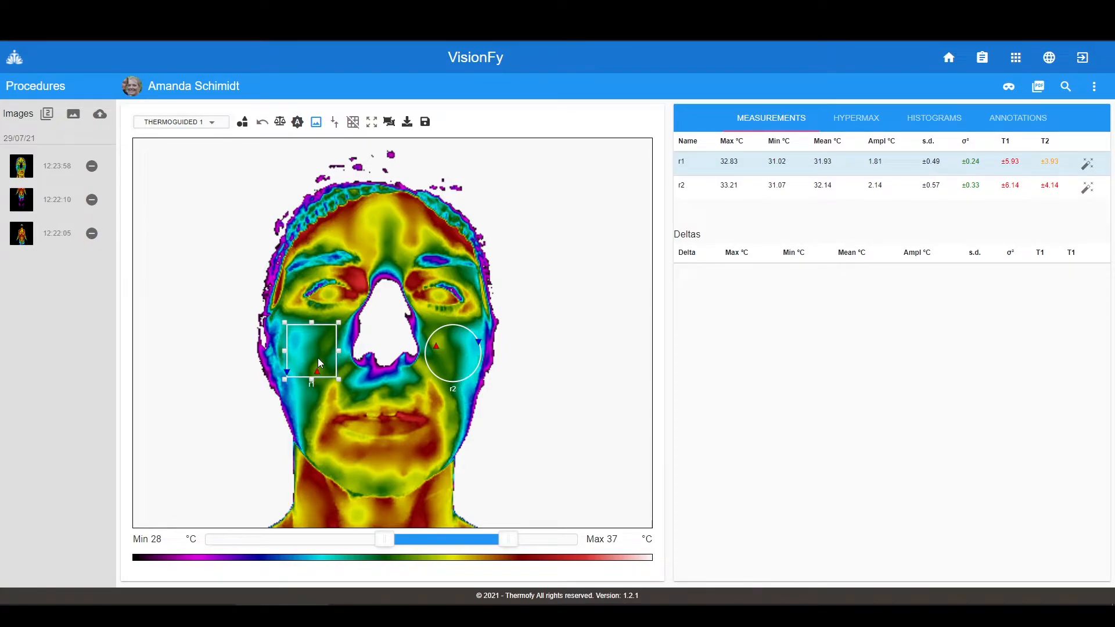
key(Delete)
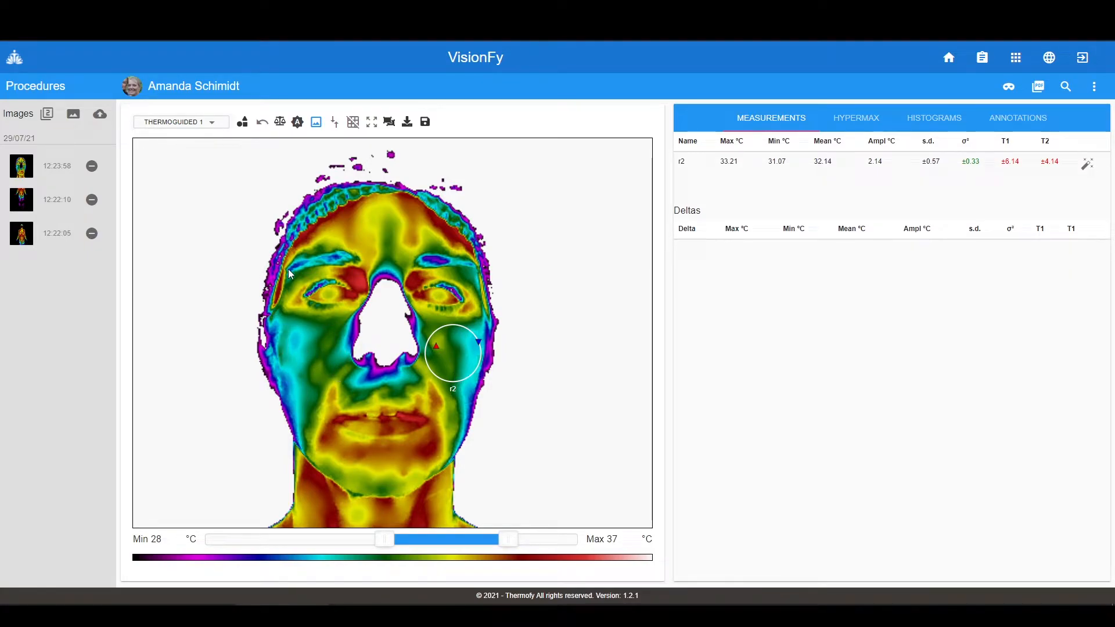
- Add a smaller circle region r3 and position it on the left cheek
click(244, 122)
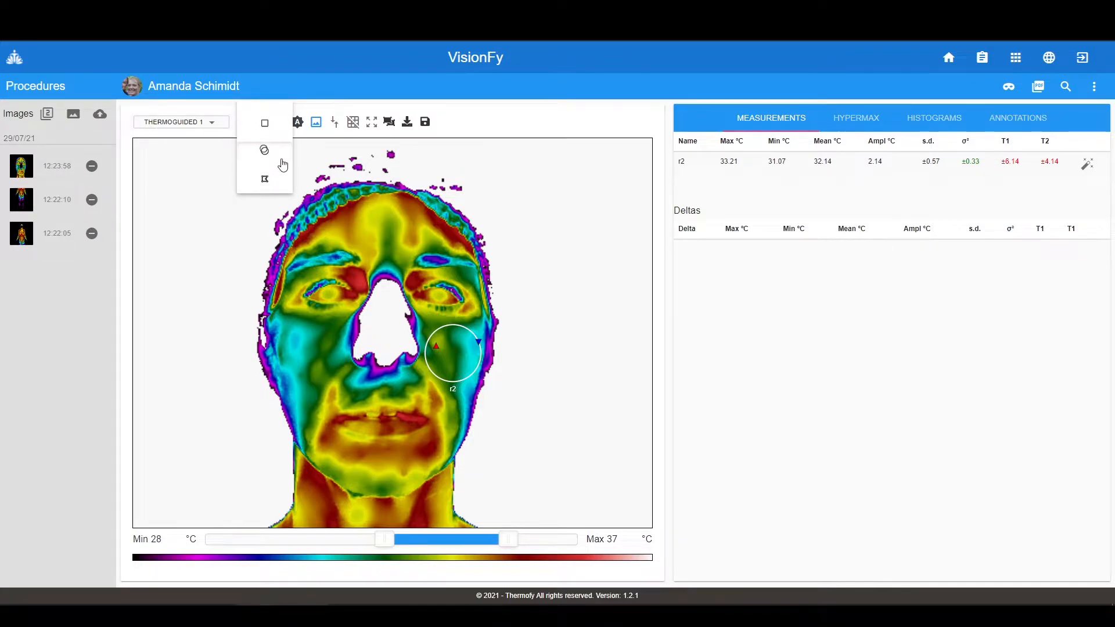
click(263, 154)
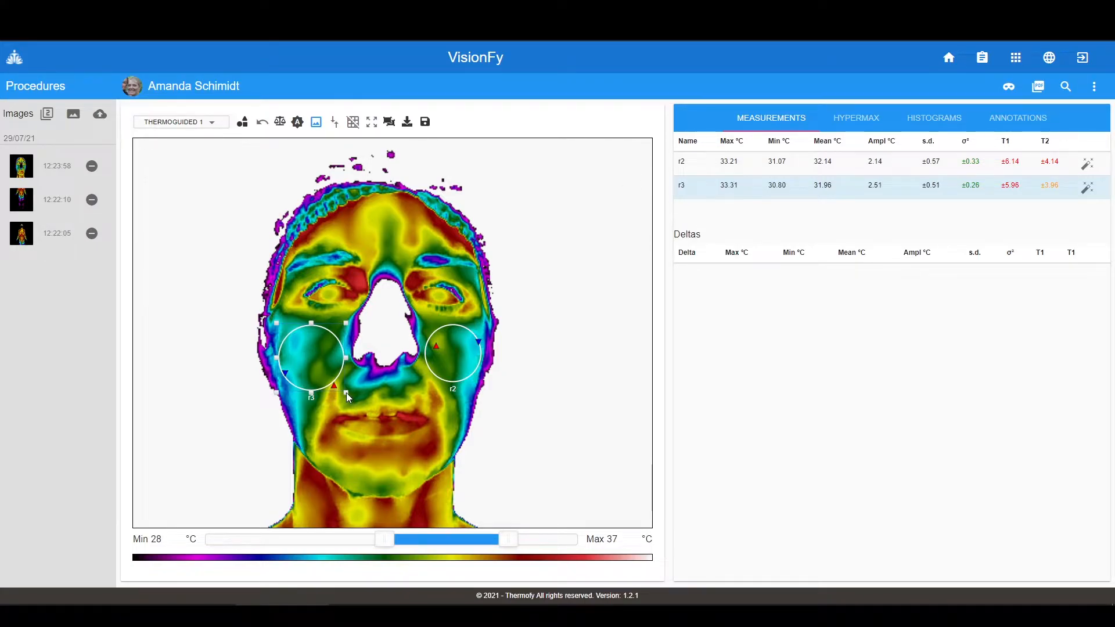
drag(346, 393, 339, 386)
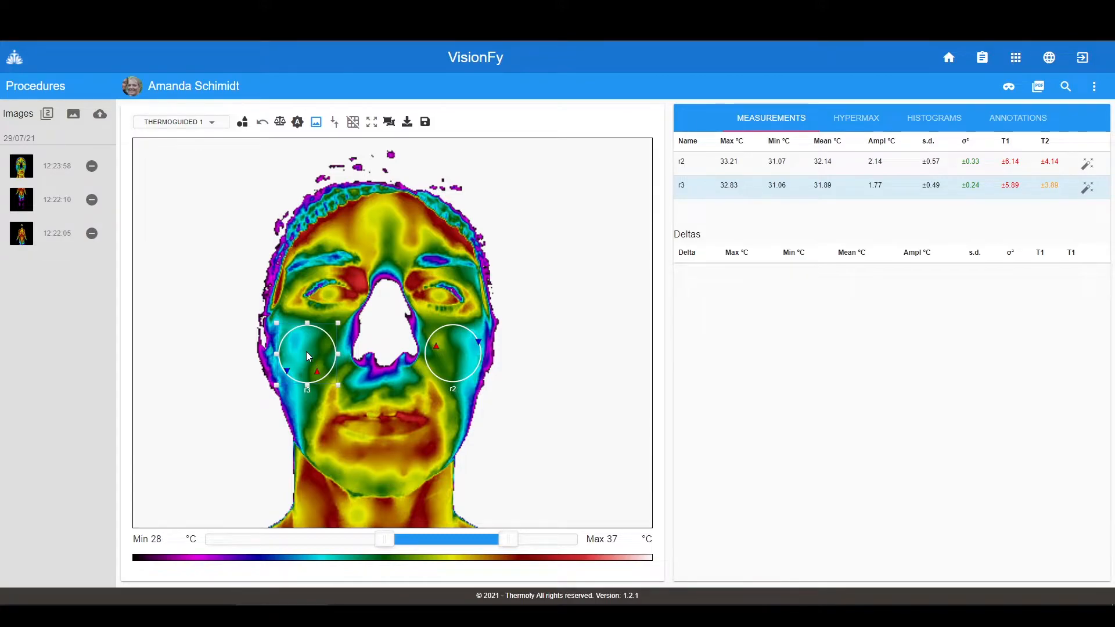
mouse_move(308, 356)
mouse_down()
mouse_move(324, 315)
mouse_move(311, 367)
mouse_up()
mouse_move(467, 357)
mouse_down()
mouse_move(461, 311)
mouse_move(465, 354)
mouse_up()
drag(312, 367, 312, 353)
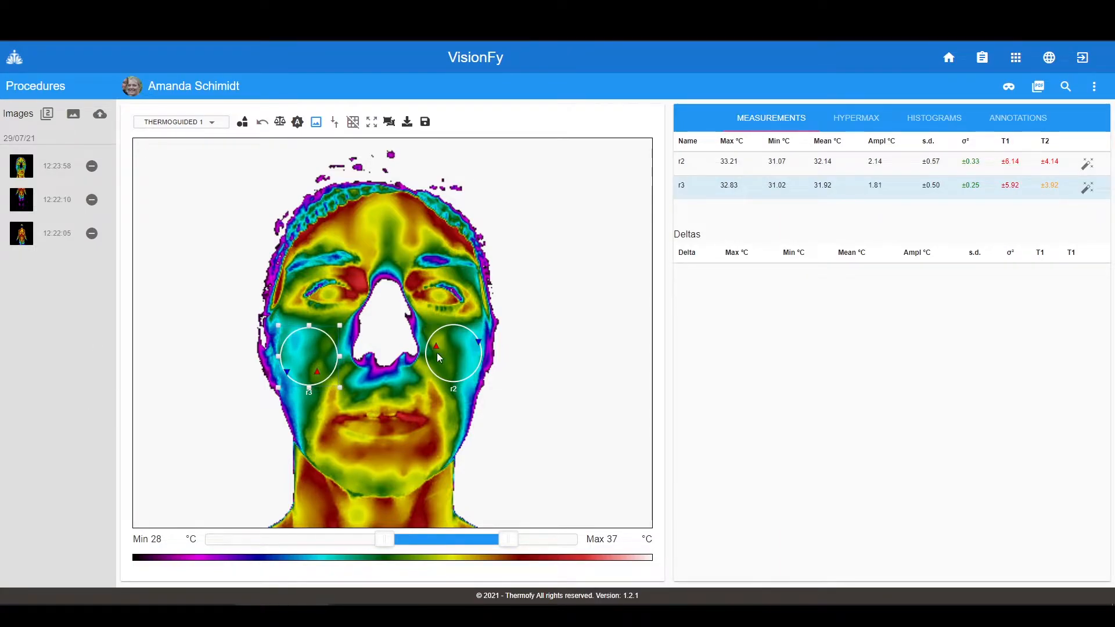
- Duplicate r2 as r4 on the forehead and nudge r2 and r3 on the cheeks
click(459, 349)
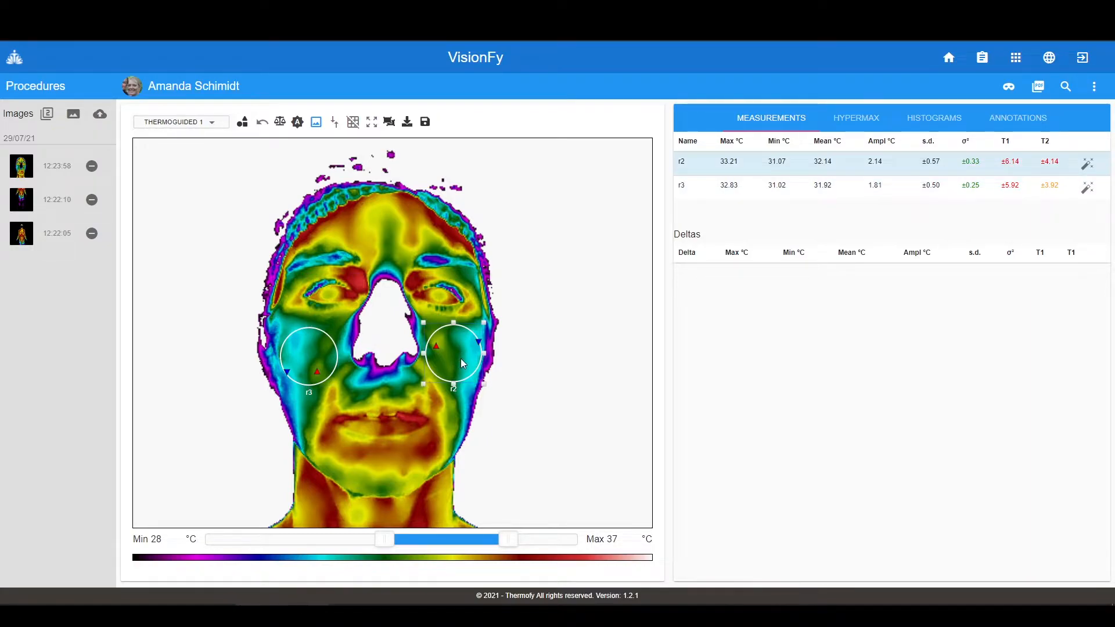
key(ctrl+v)
drag(456, 352, 382, 225)
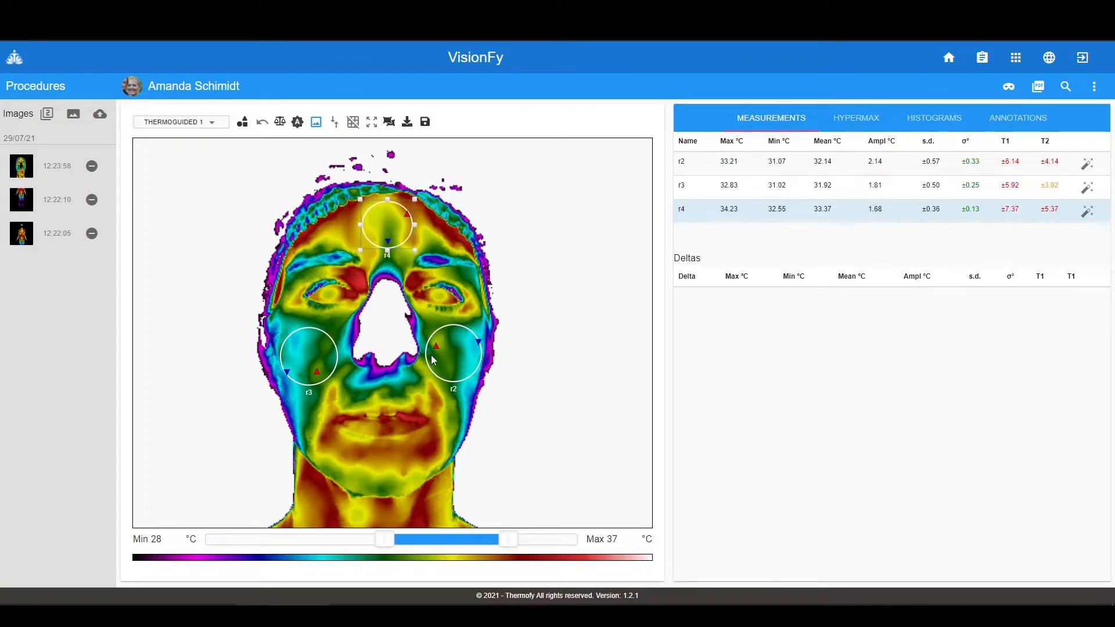
drag(453, 355, 454, 347)
drag(324, 368, 318, 359)
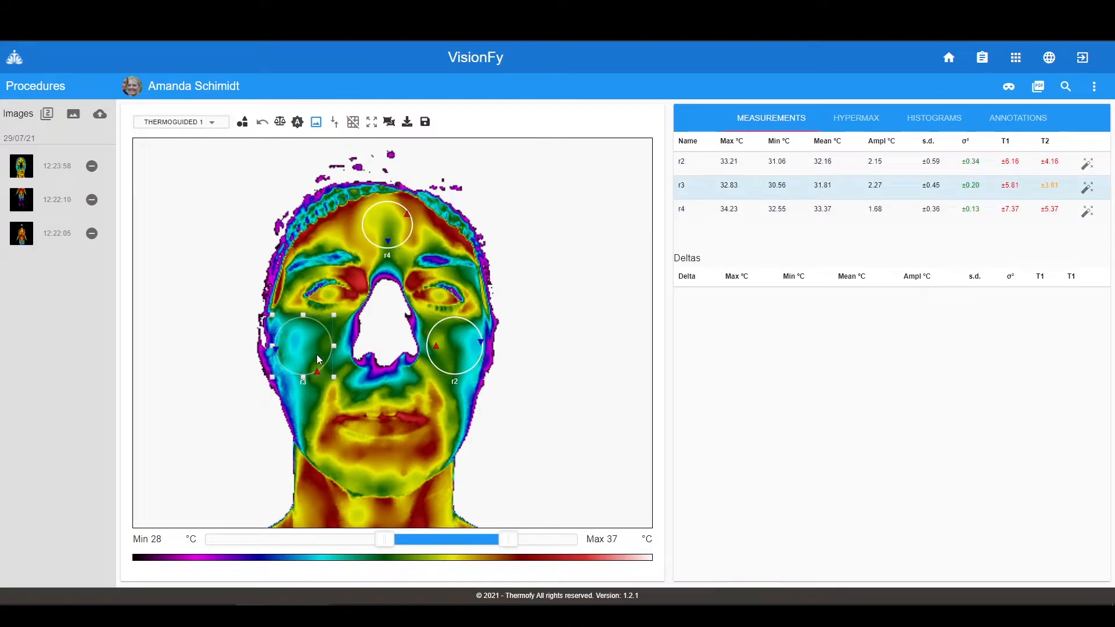
drag(457, 355, 454, 354)
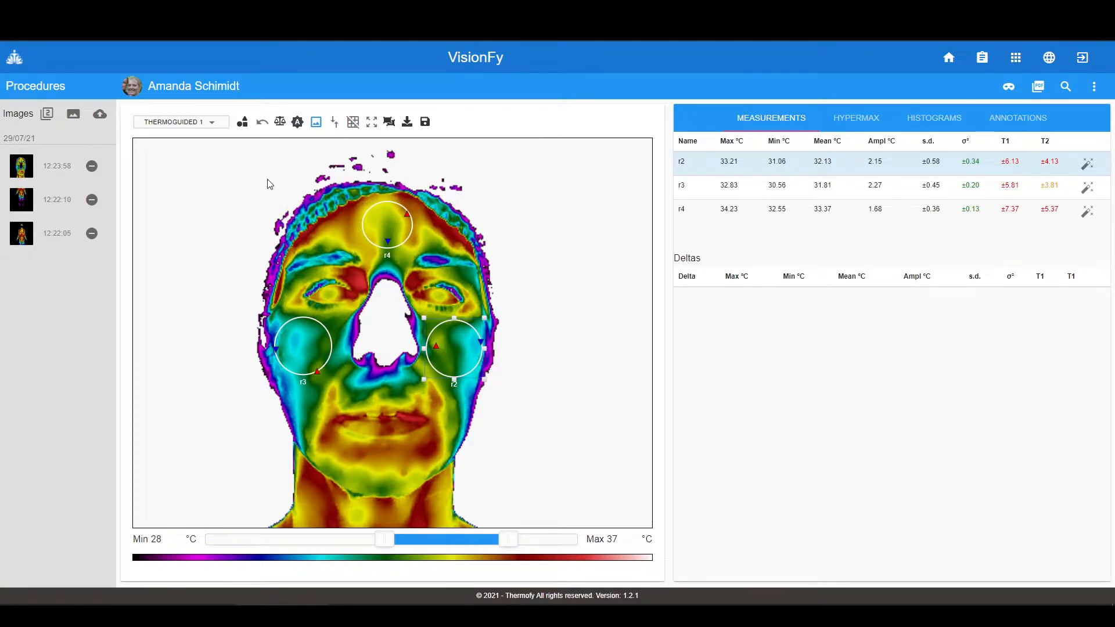
- Undo the last four circle moves, returning r4 over r2
click(261, 123)
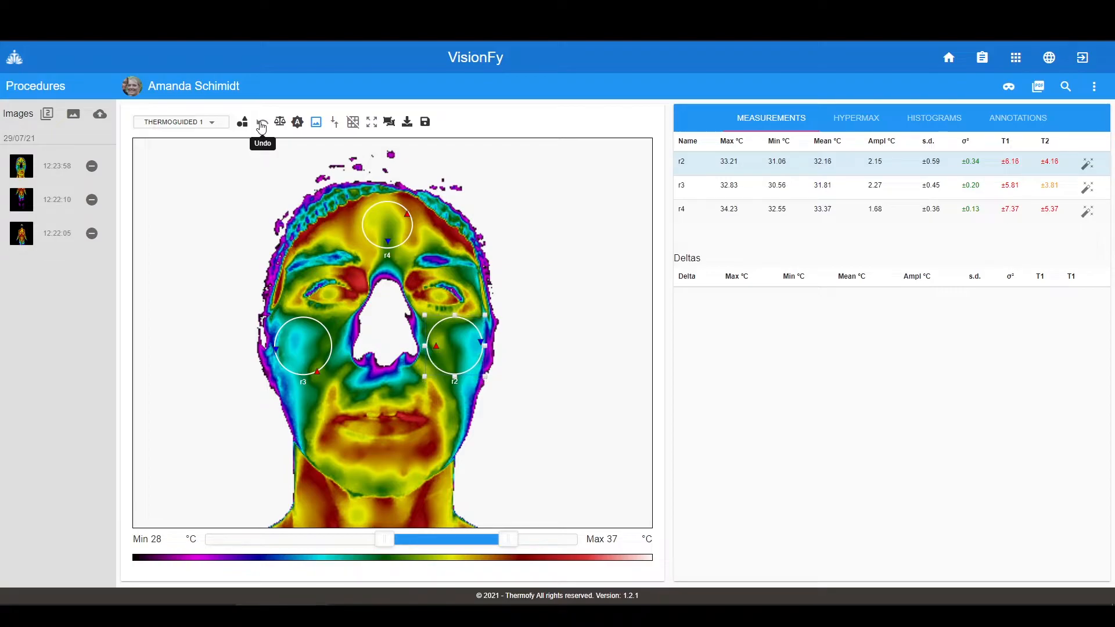
click(261, 124)
click(262, 124)
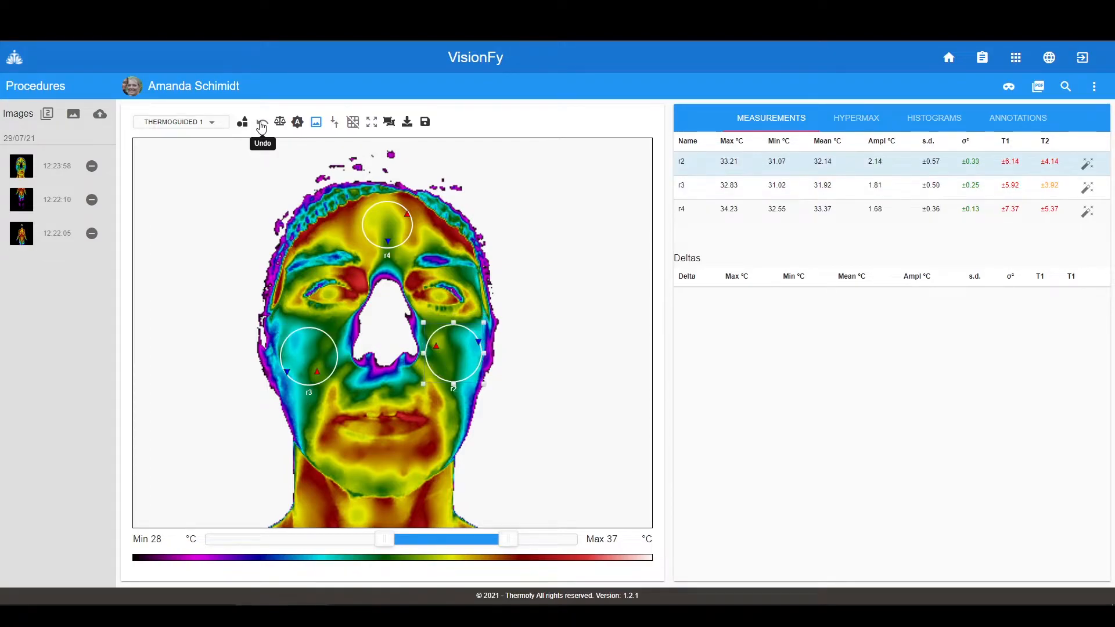
click(262, 125)
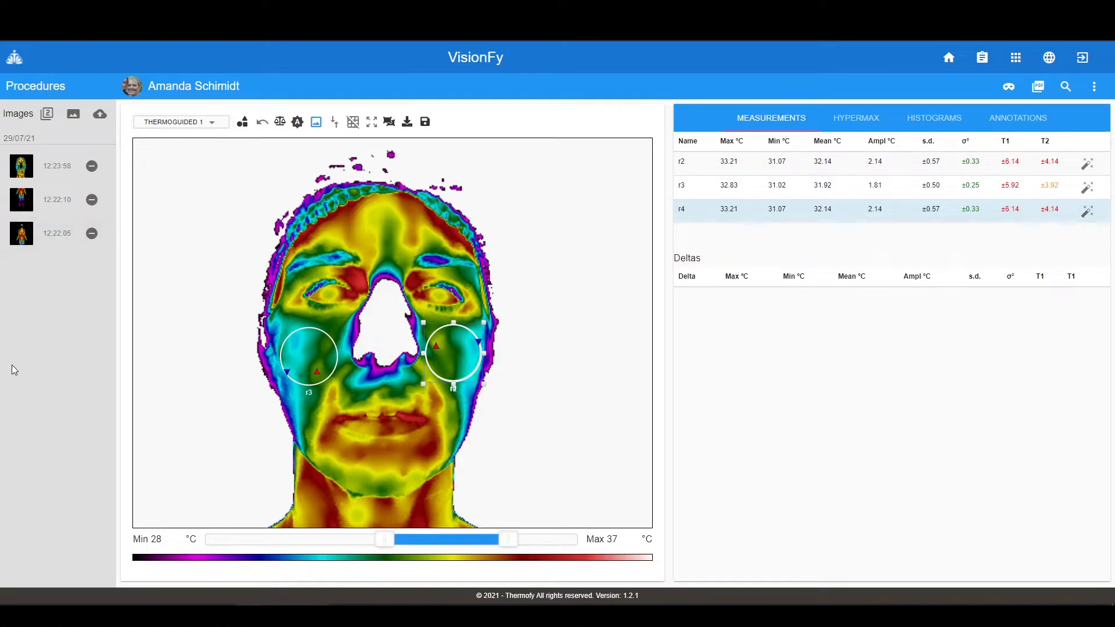
- Add a temperature delta comparing r2 with r3
click(279, 123)
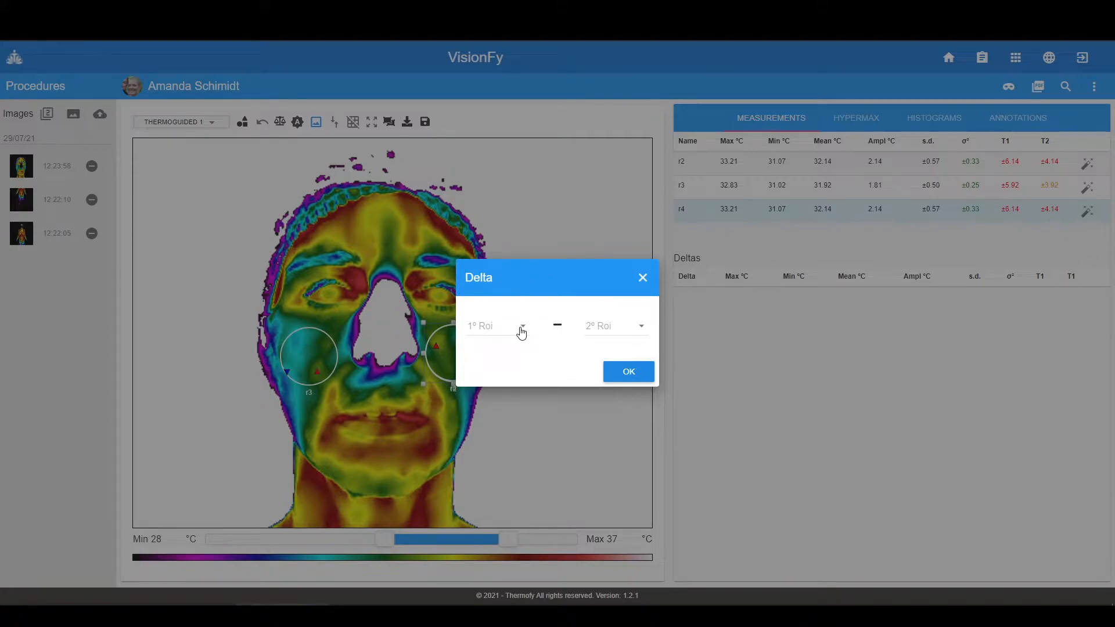
click(521, 331)
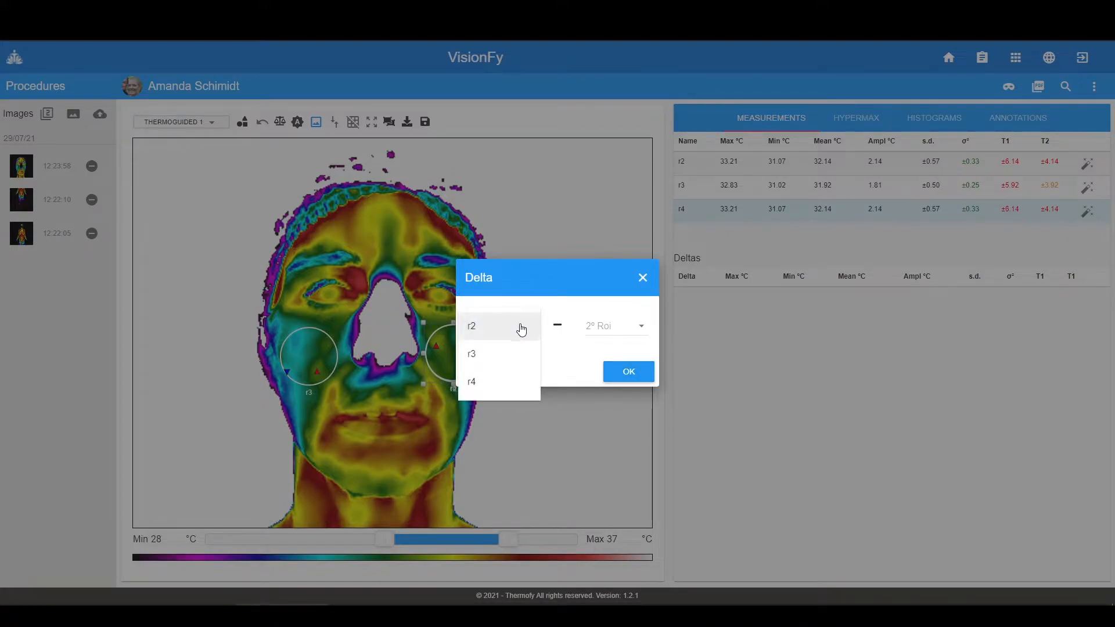
click(497, 329)
click(610, 332)
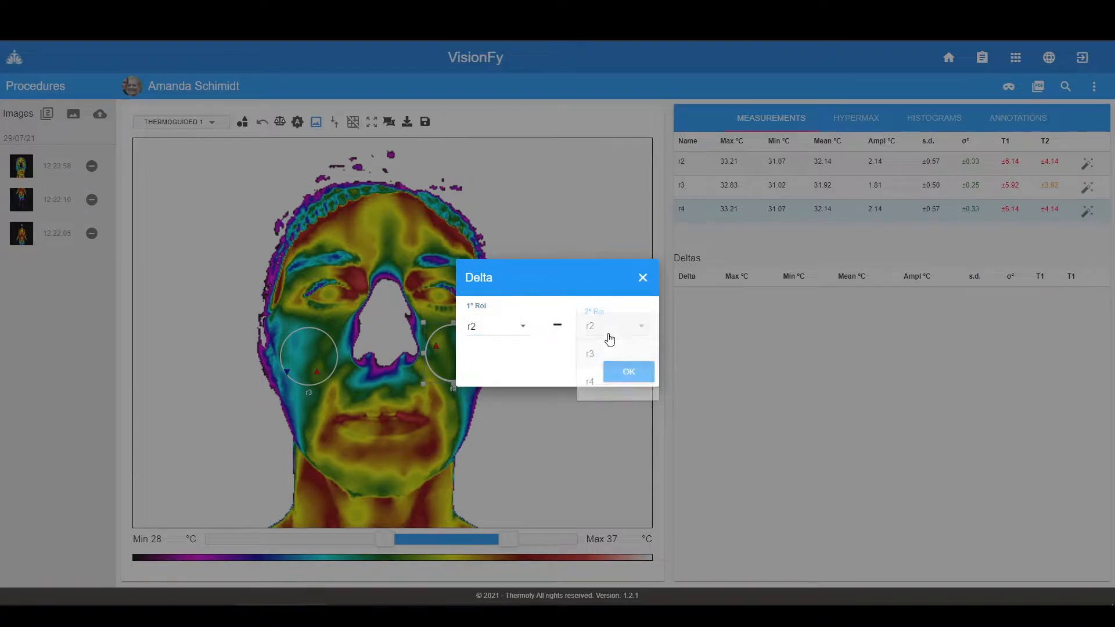
click(598, 355)
click(629, 373)
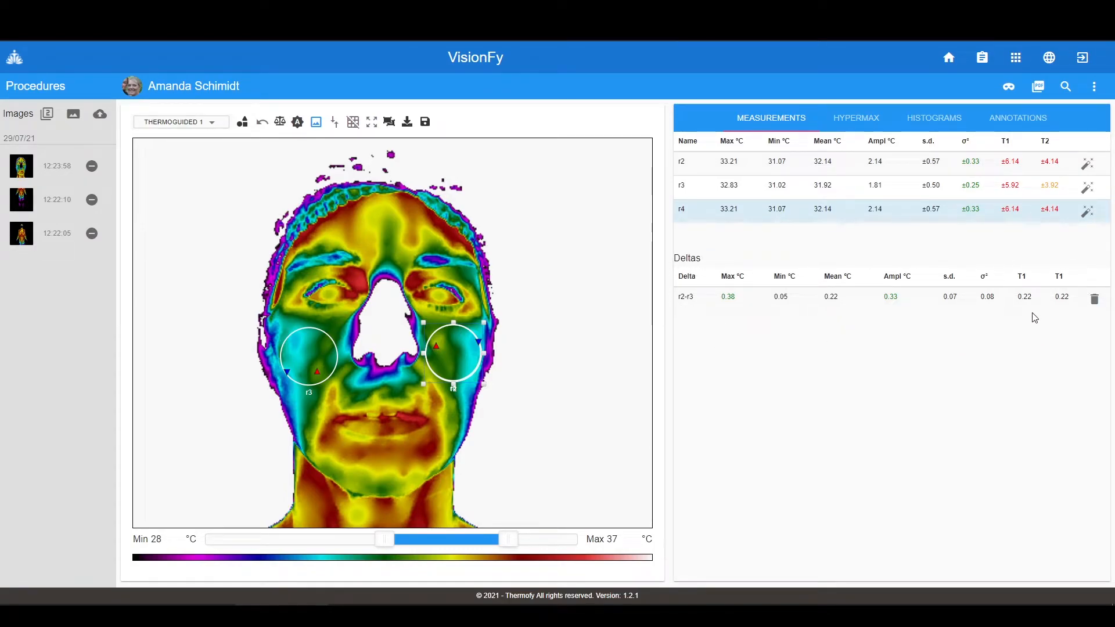
- Add a second delta comparing r3 with r4
click(280, 121)
click(520, 326)
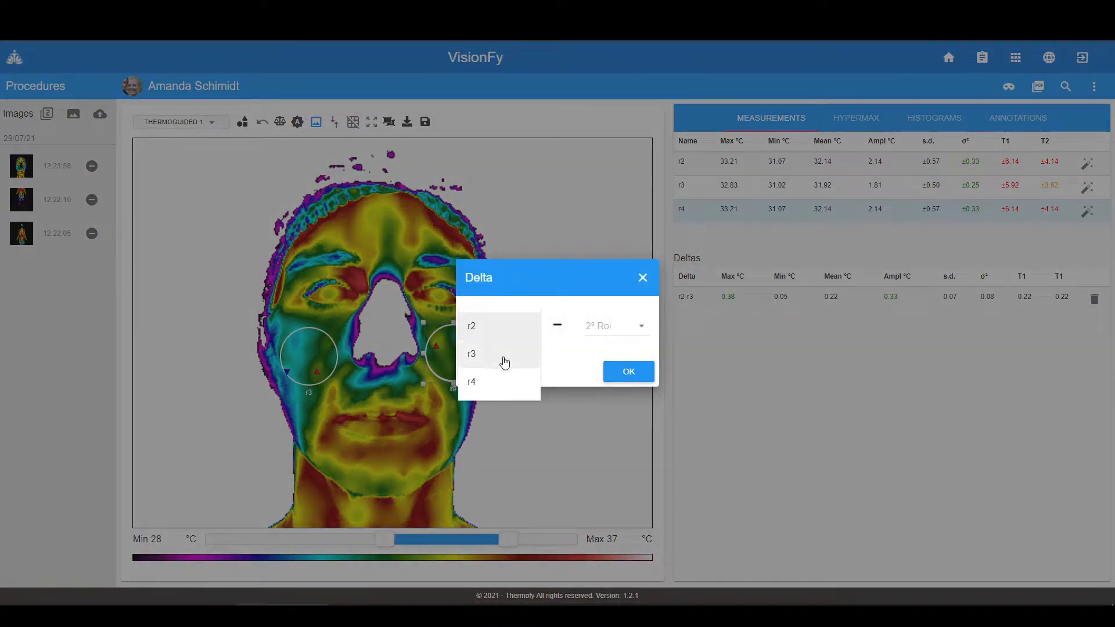
click(500, 365)
click(616, 326)
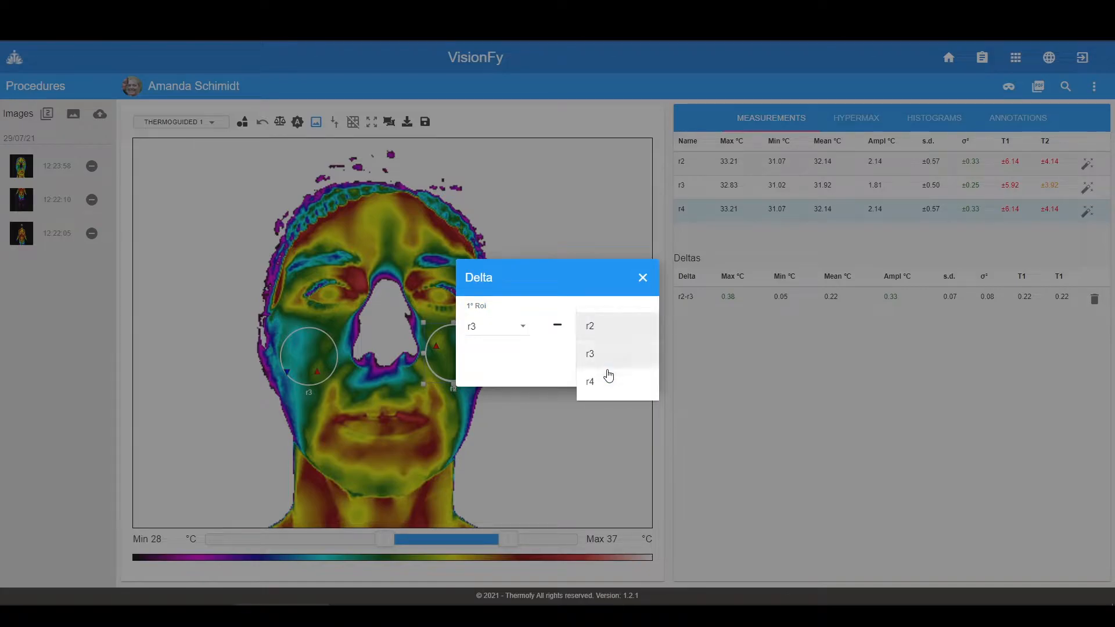
click(602, 381)
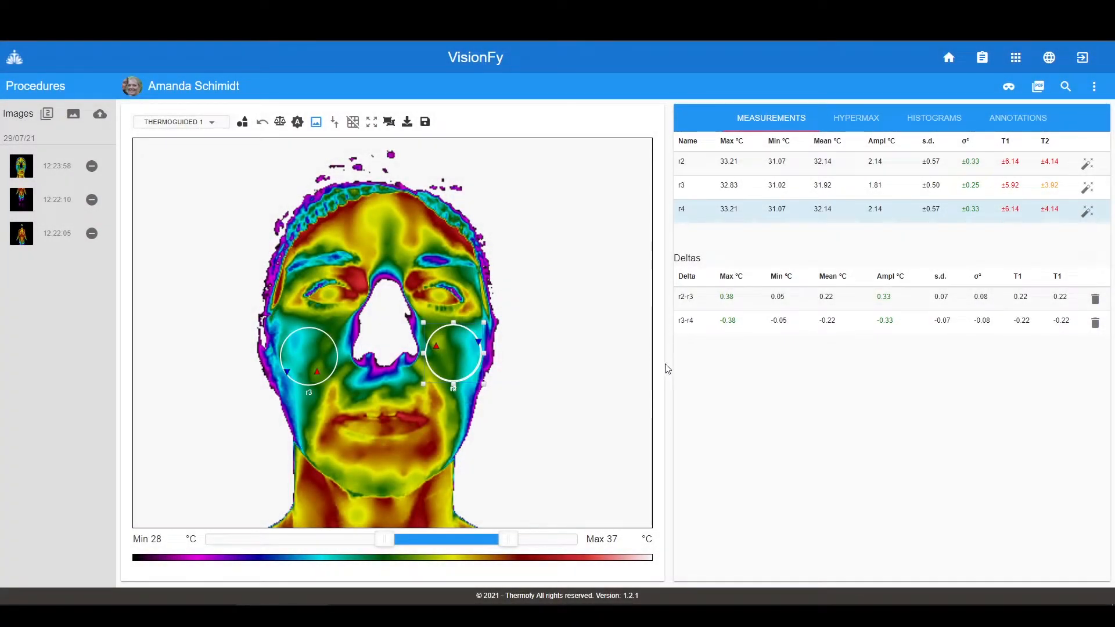
- Move r3 to the forehead, r4 to the left cheek and r2 to the right cheek, giving deltas r2-r3 −1.36 °C and r3-r4 +1.53 °C
drag(318, 355, 391, 243)
drag(450, 340, 307, 347)
mouse_move(451, 368)
mouse_down()
mouse_move(408, 412)
mouse_move(453, 356)
mouse_up()
drag(308, 353, 316, 365)
drag(390, 252, 398, 234)
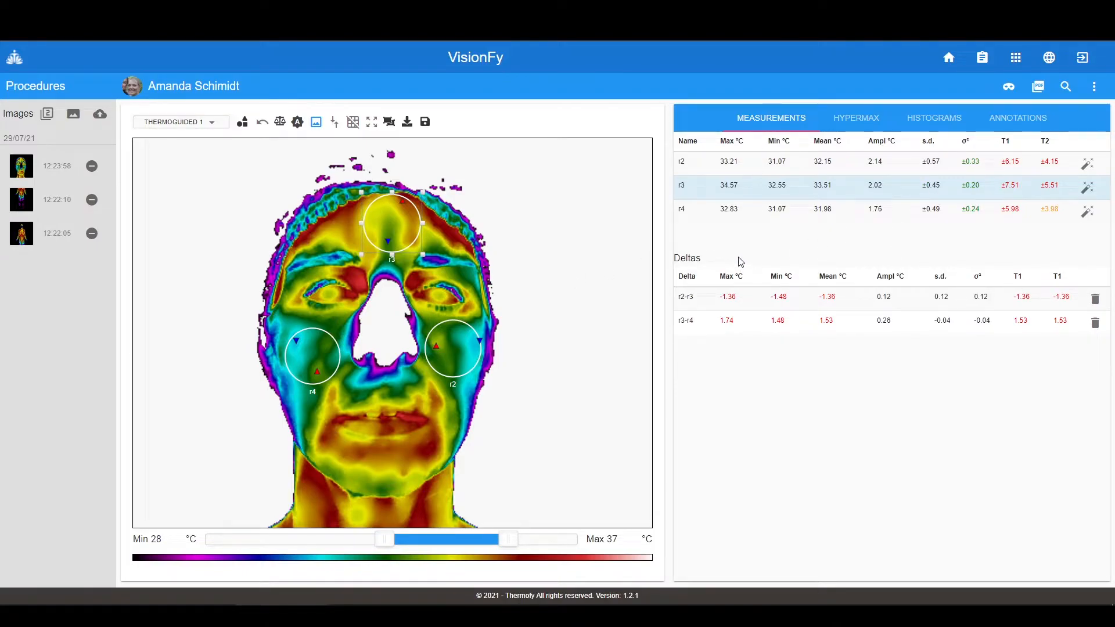
- Show the HyperMax 3-D surface and view it from presets 1, 2 and 3 and a top-down rotation
click(857, 121)
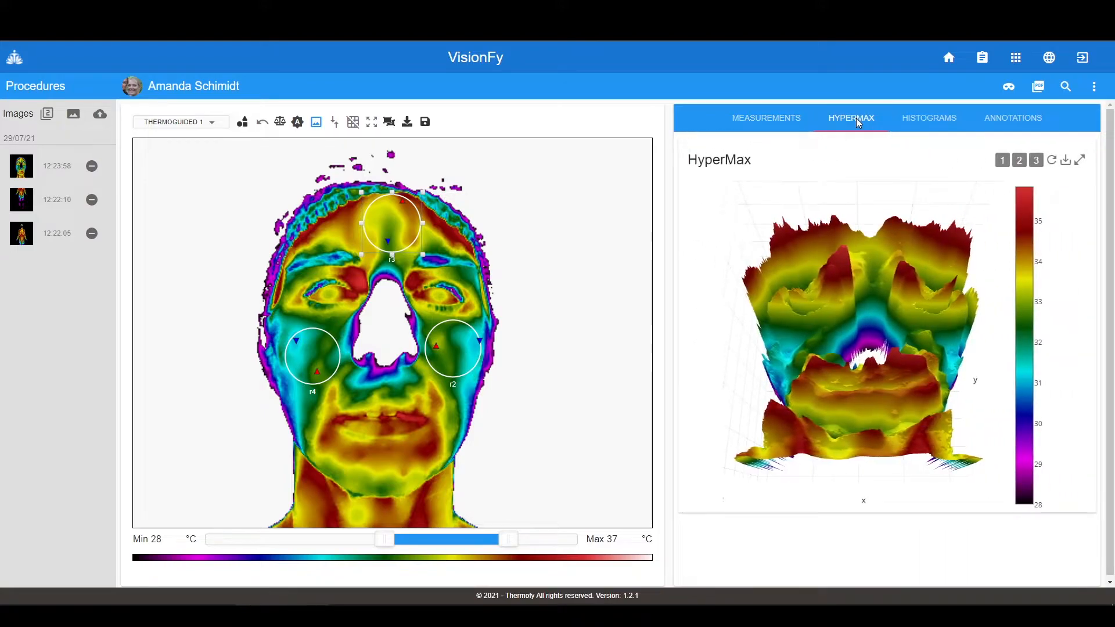
drag(935, 337, 973, 352)
click(1003, 160)
click(1019, 162)
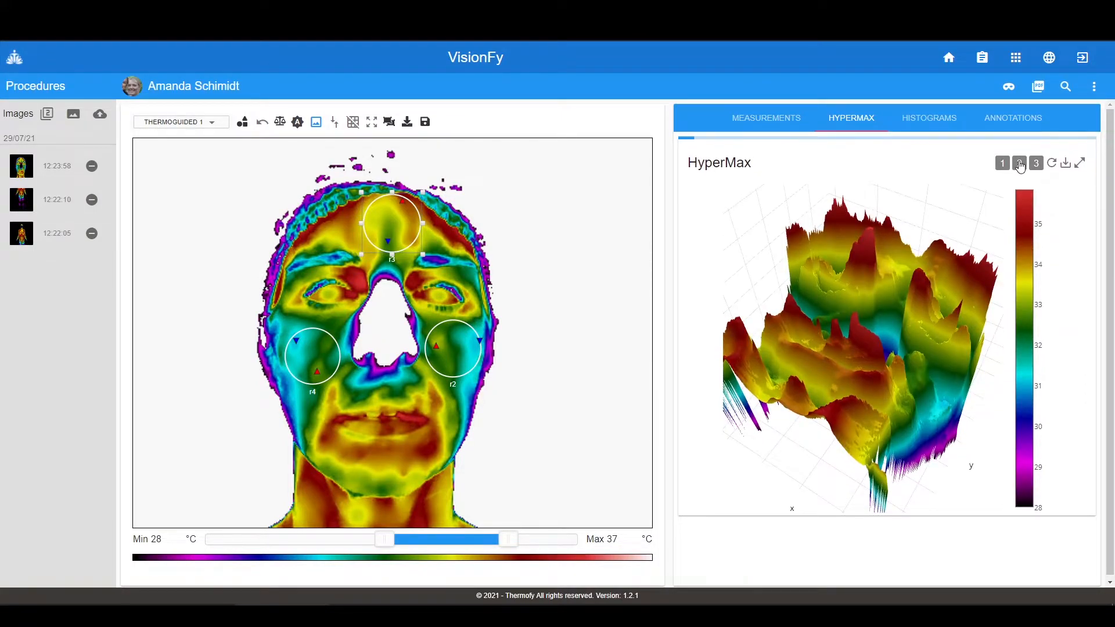
click(1035, 162)
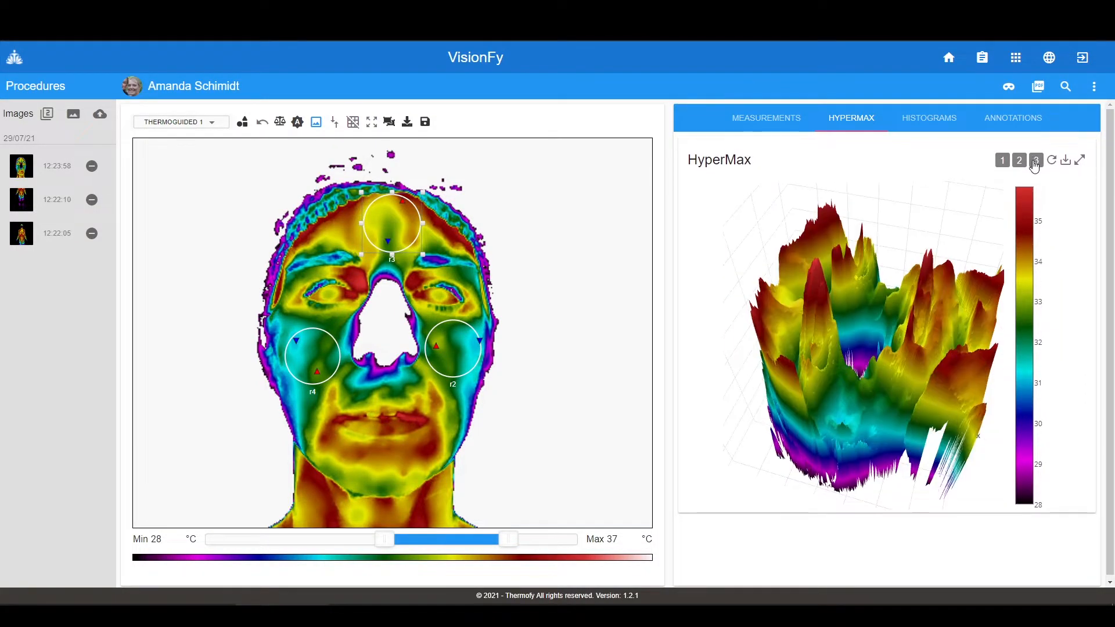
drag(944, 308, 811, 384)
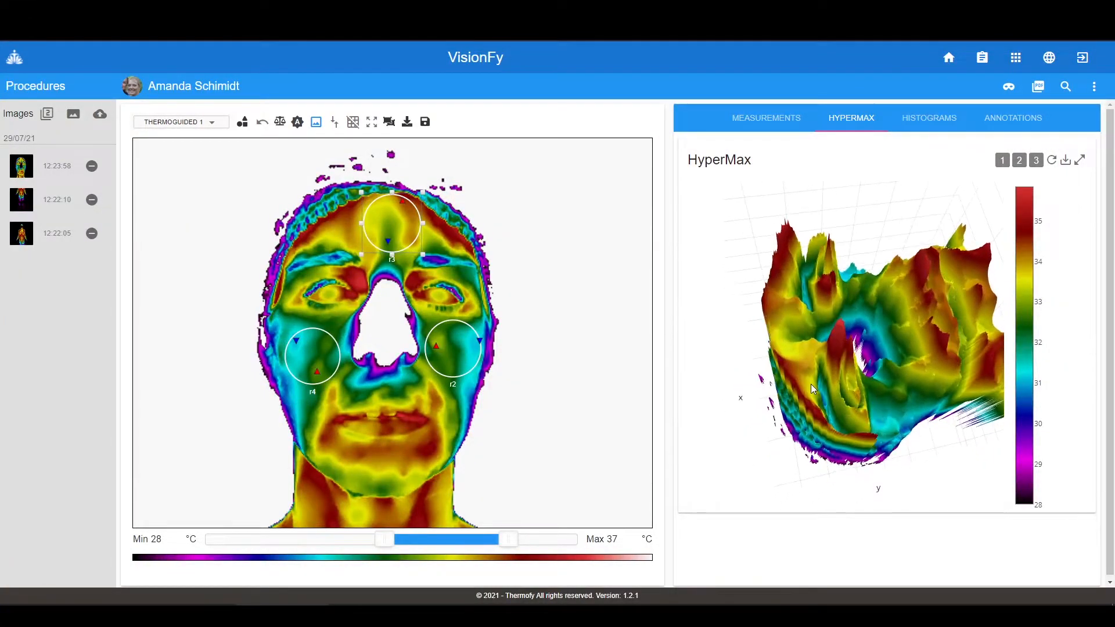
- Draw the temperature histograms for regions r2, r3 and r4 on the Histograms tab
click(935, 117)
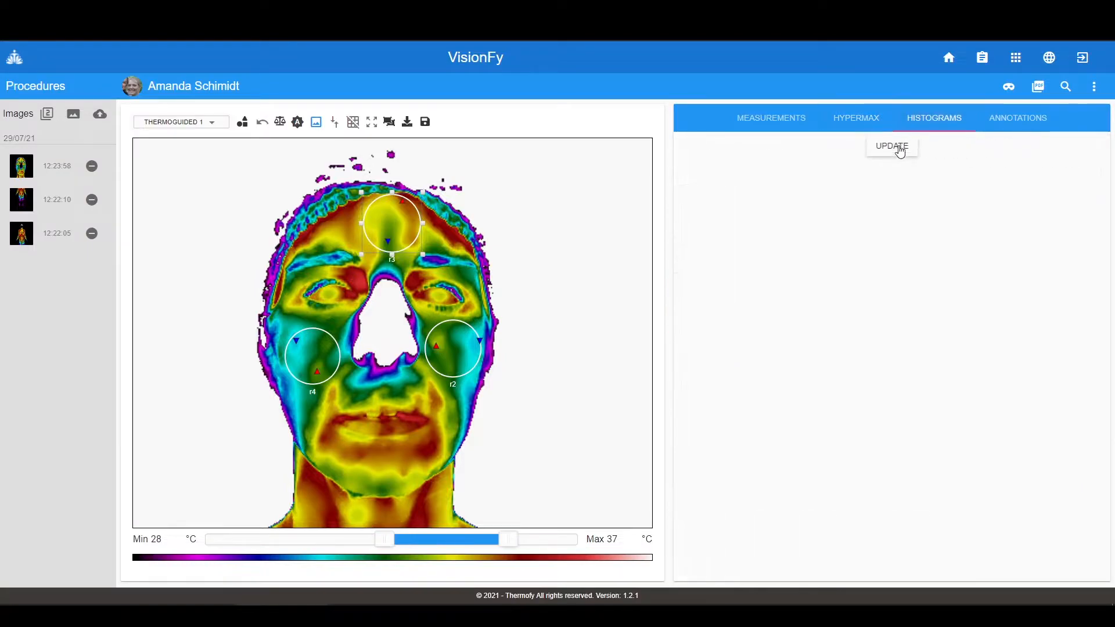
click(894, 147)
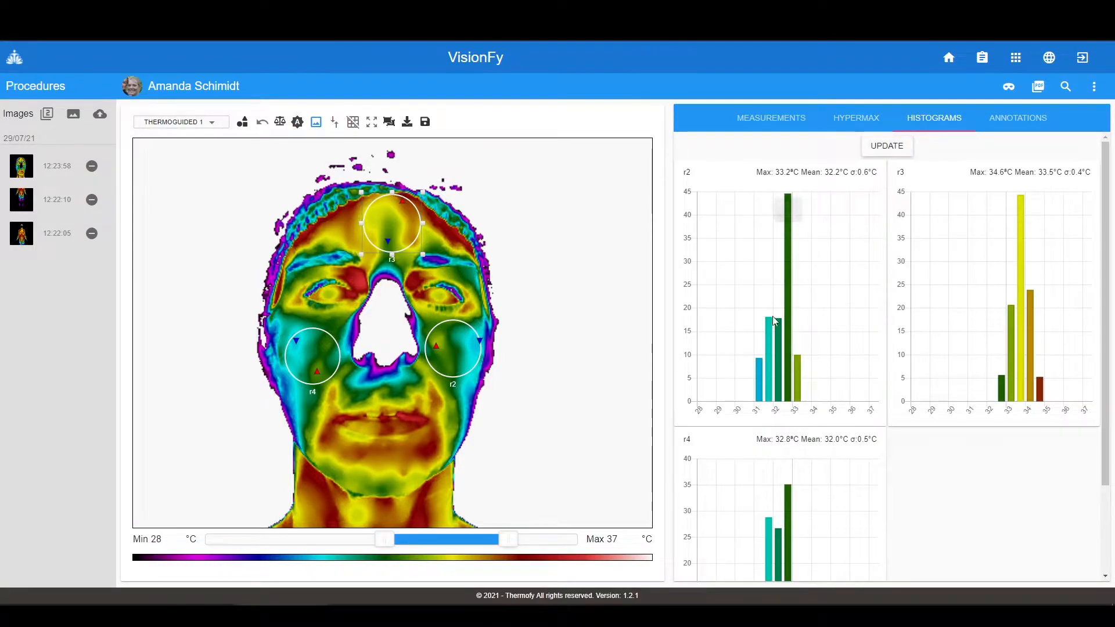
scroll(939, 411, down, 2)
scroll(940, 411, up, 1)
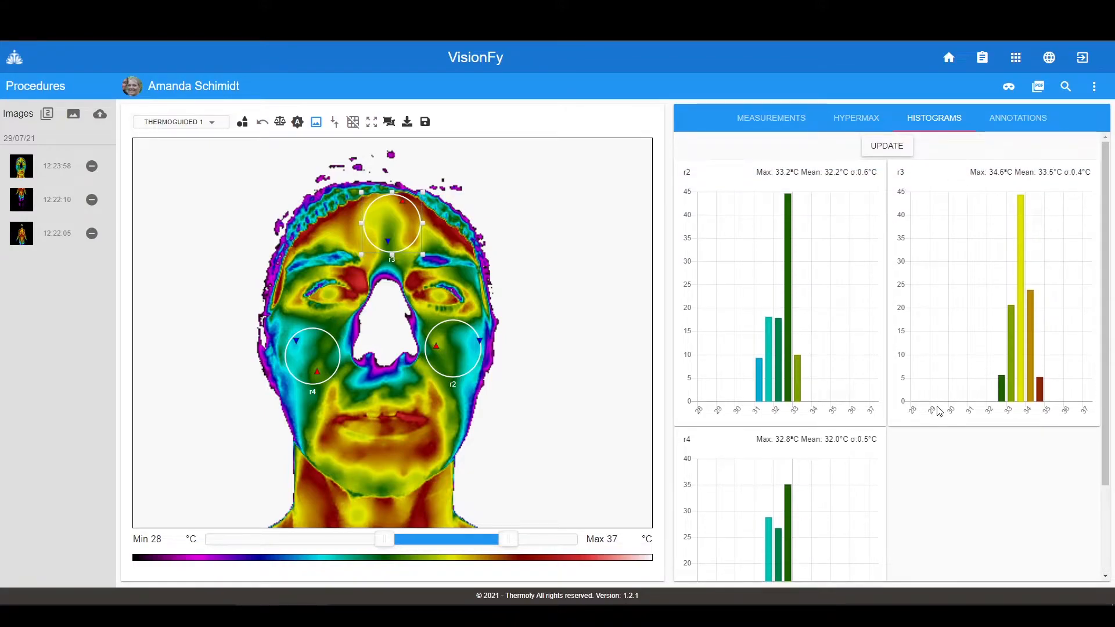
- Write the annotation 'Note', replacing the misspelled 'Ano'
click(1031, 123)
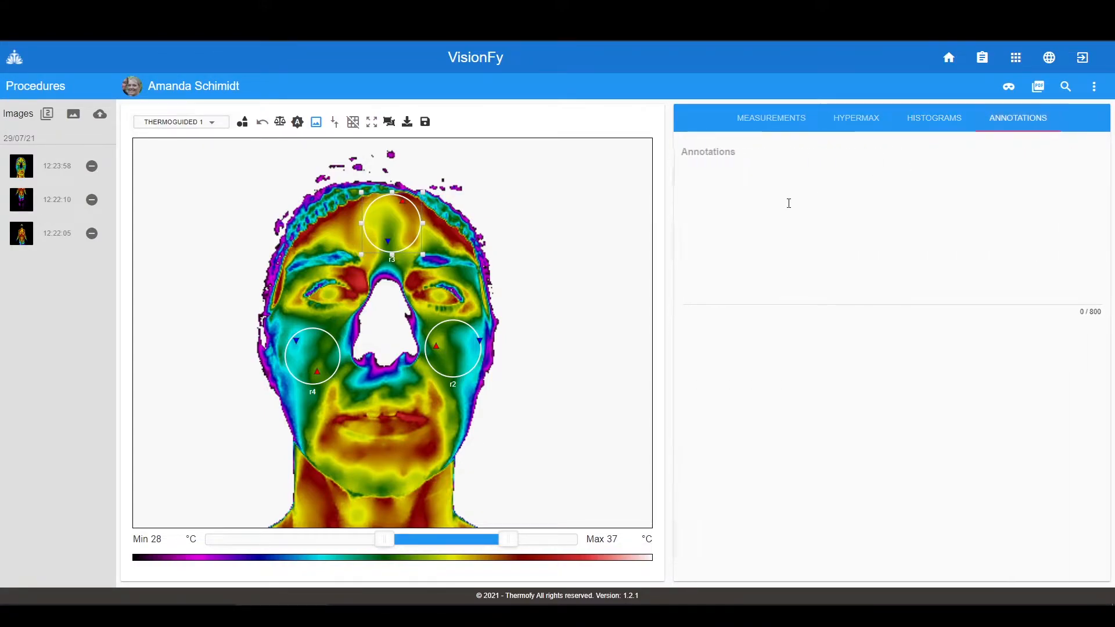
text(Anottaion)
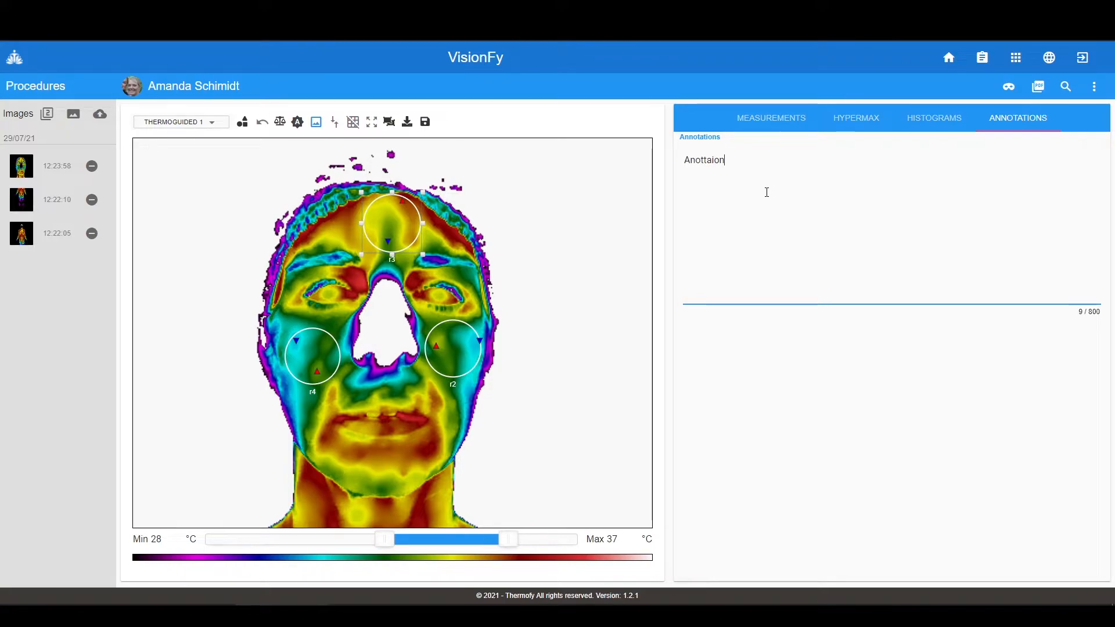
drag(772, 165, 677, 174)
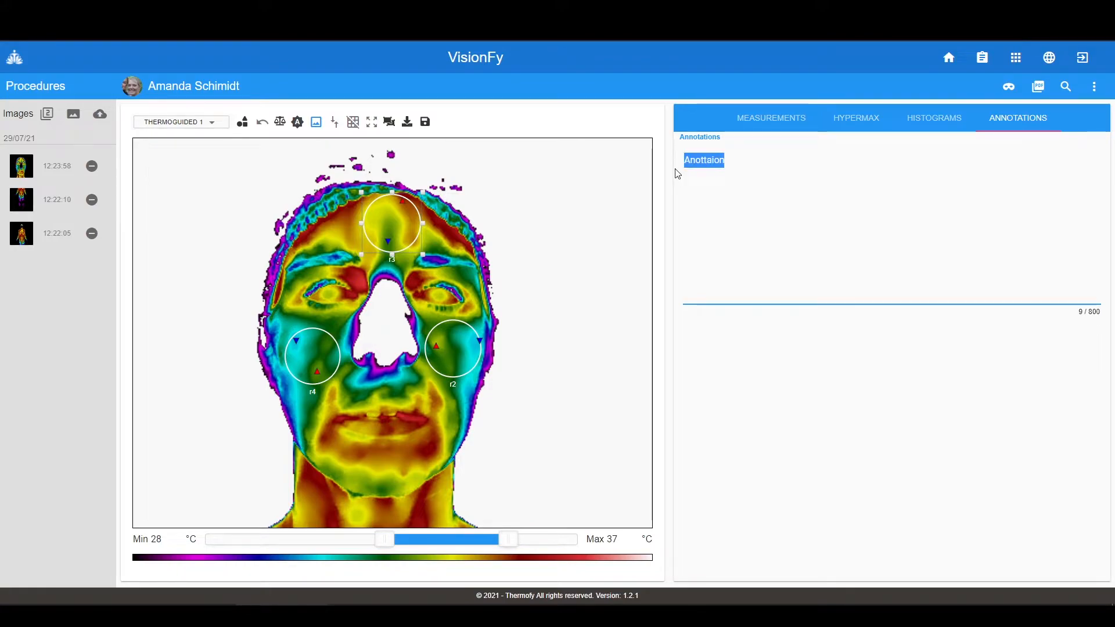
text(Note)
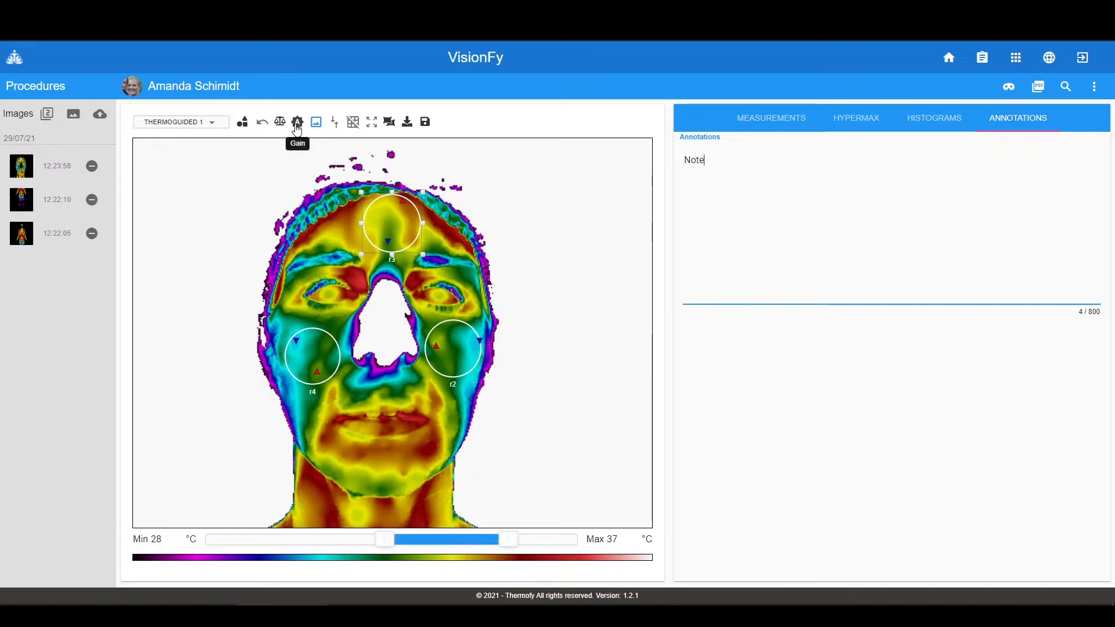
- Toggle the gain on and off, ending with the original saturated colours restored
click(297, 122)
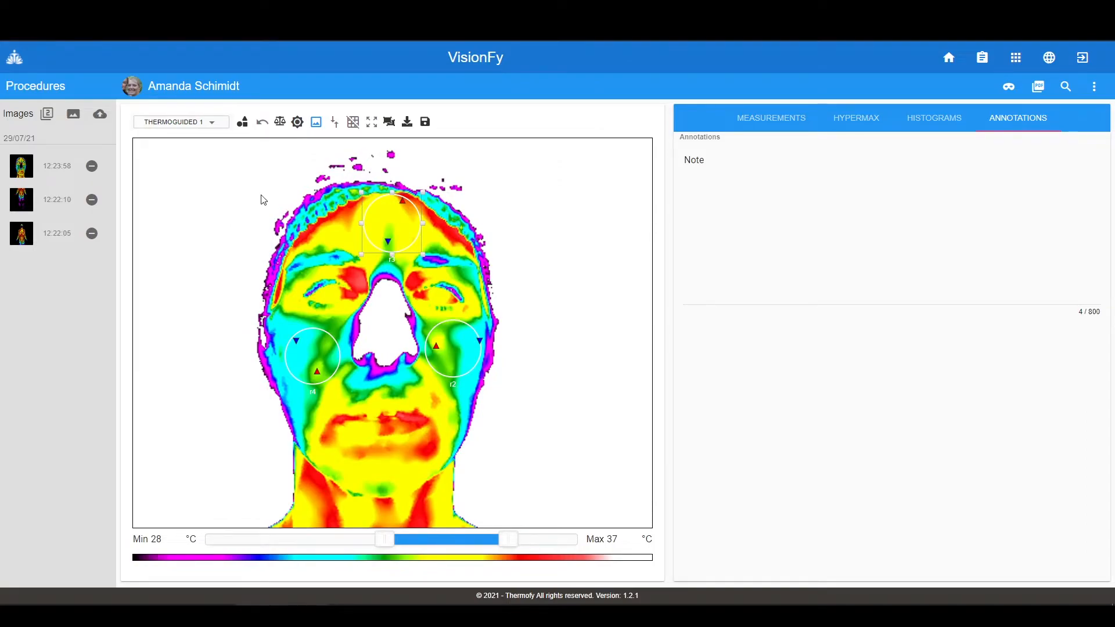
click(298, 124)
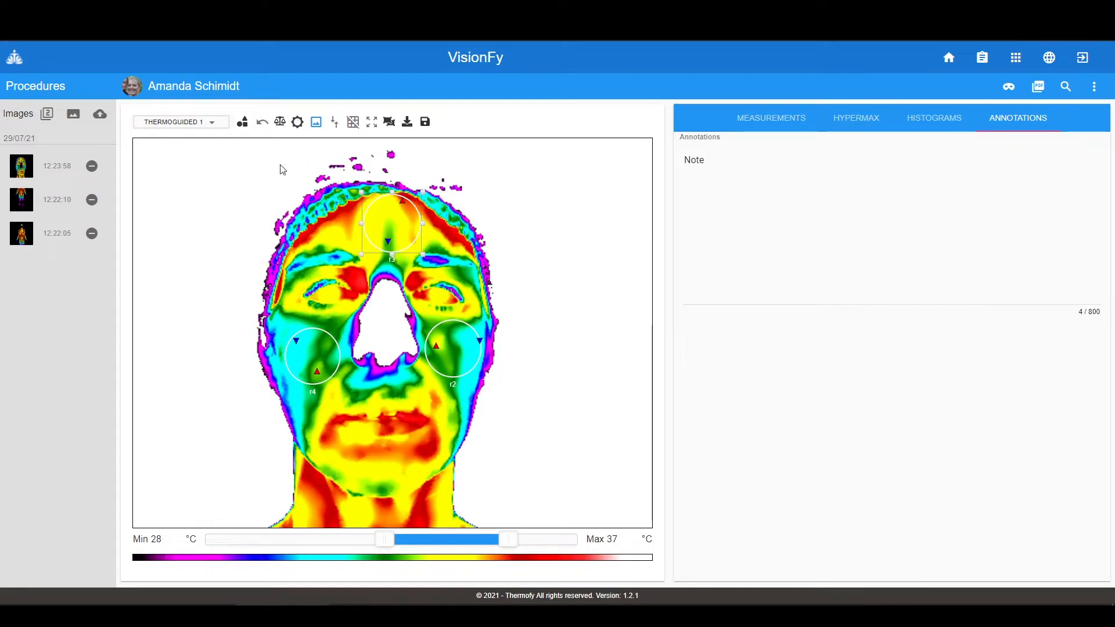
click(298, 124)
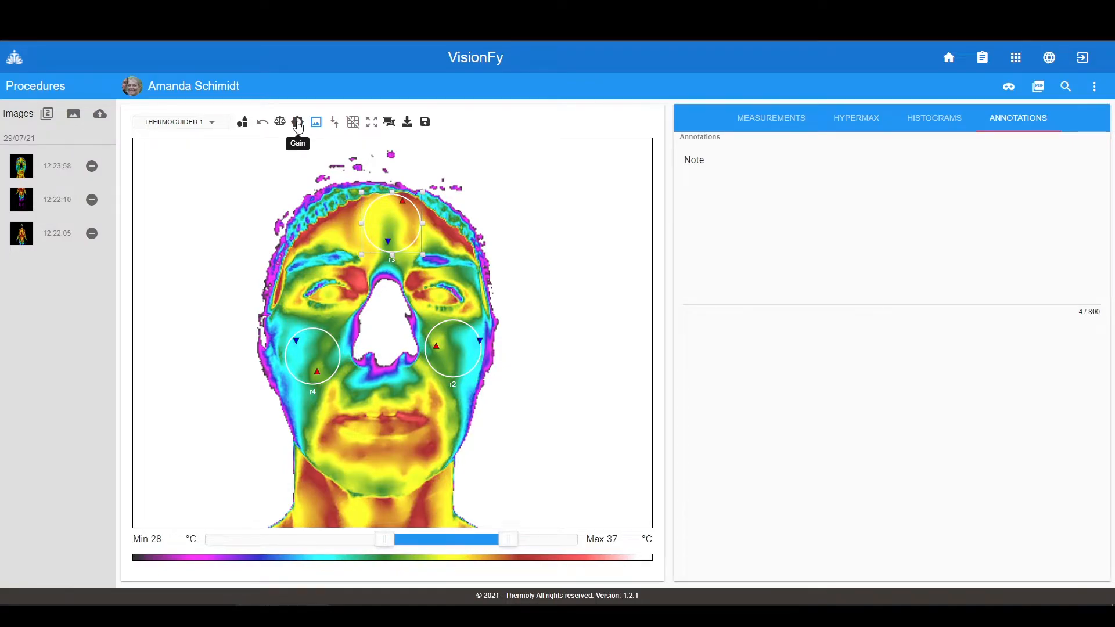
click(298, 125)
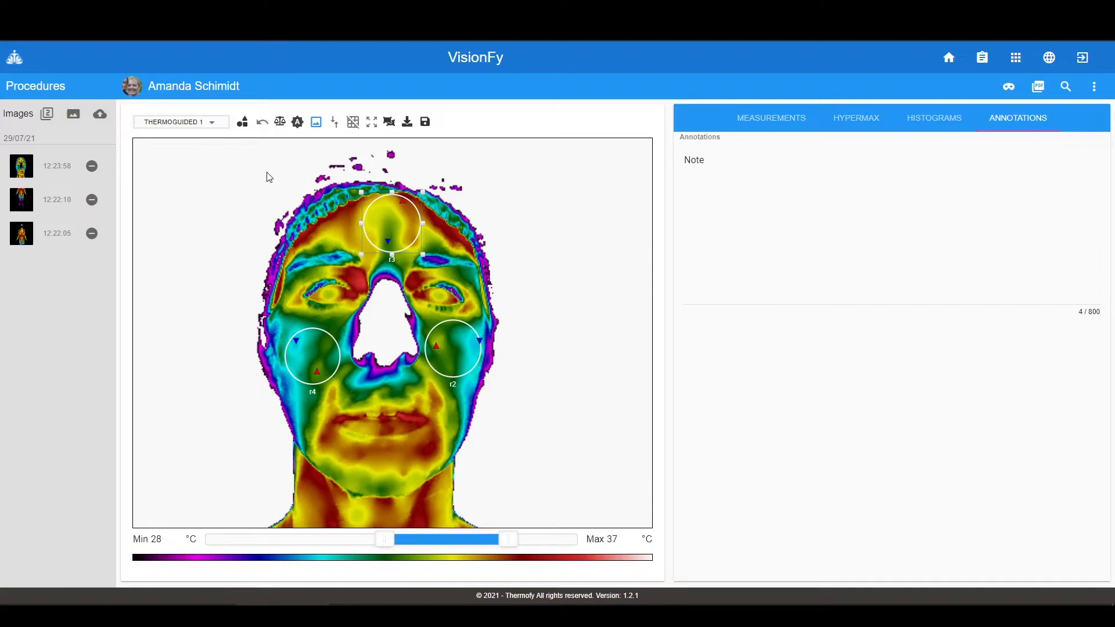
- Toggle the image background to black and back, leaving it white
click(315, 123)
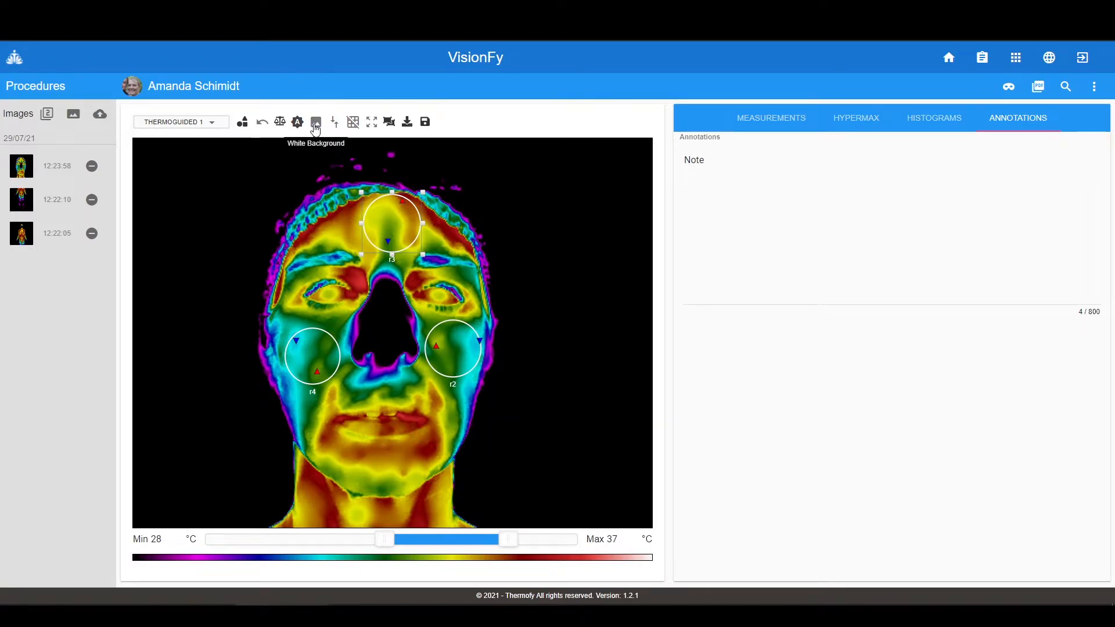
click(315, 123)
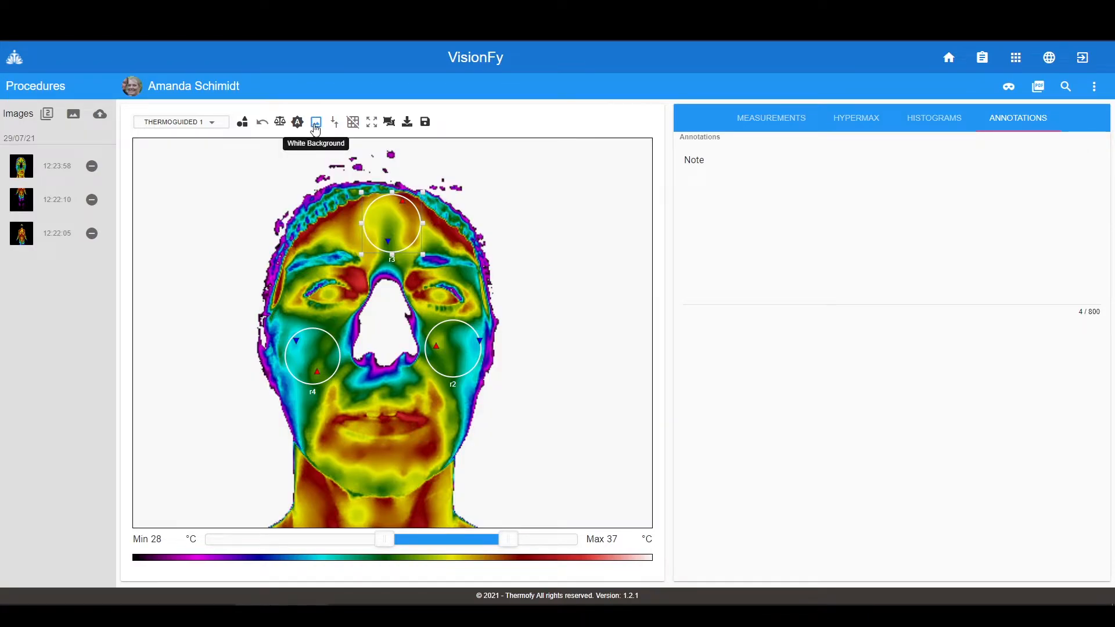
click(315, 123)
click(314, 125)
- Invert the thermal image and palette colours
click(333, 125)
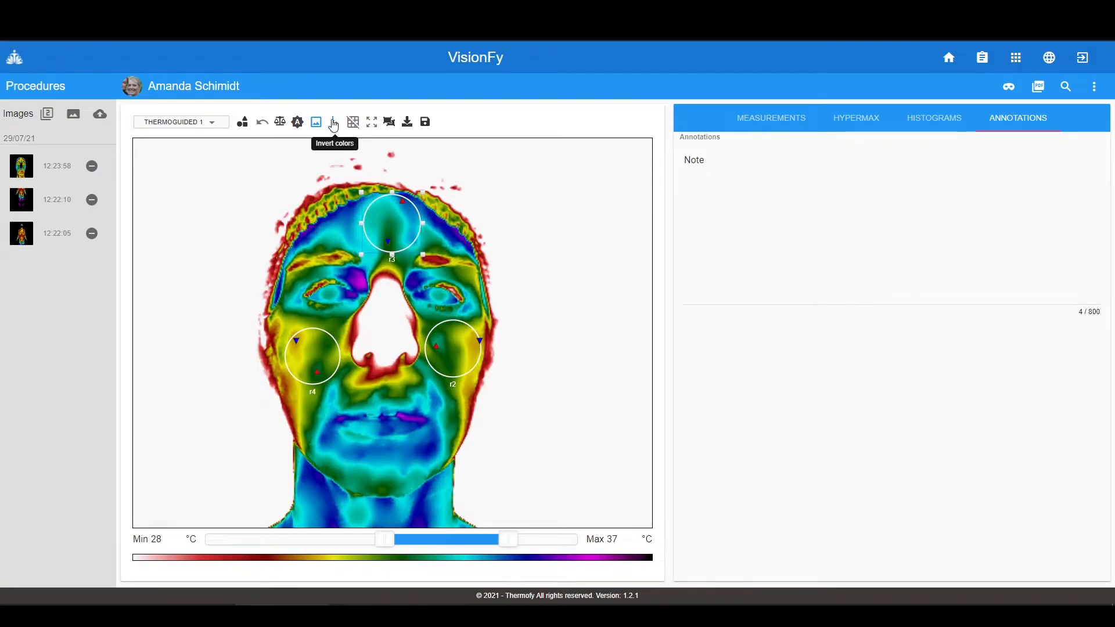
click(333, 126)
click(333, 125)
- Overlay grid lines on the face image, zoom in and out, then reset to full size
click(353, 124)
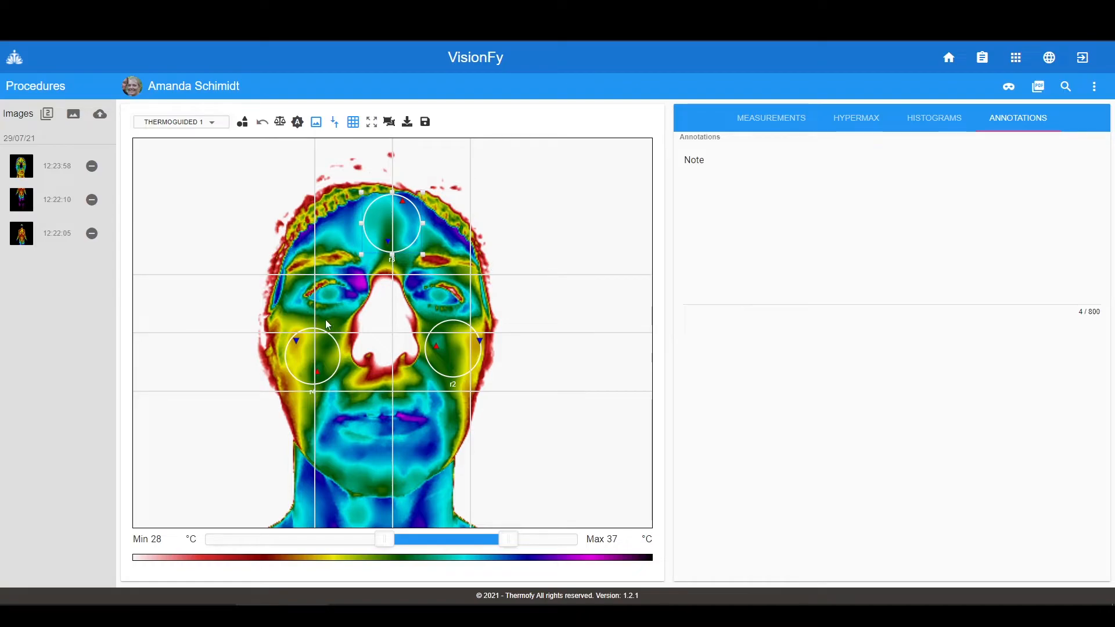
scroll(364, 313, up, 10)
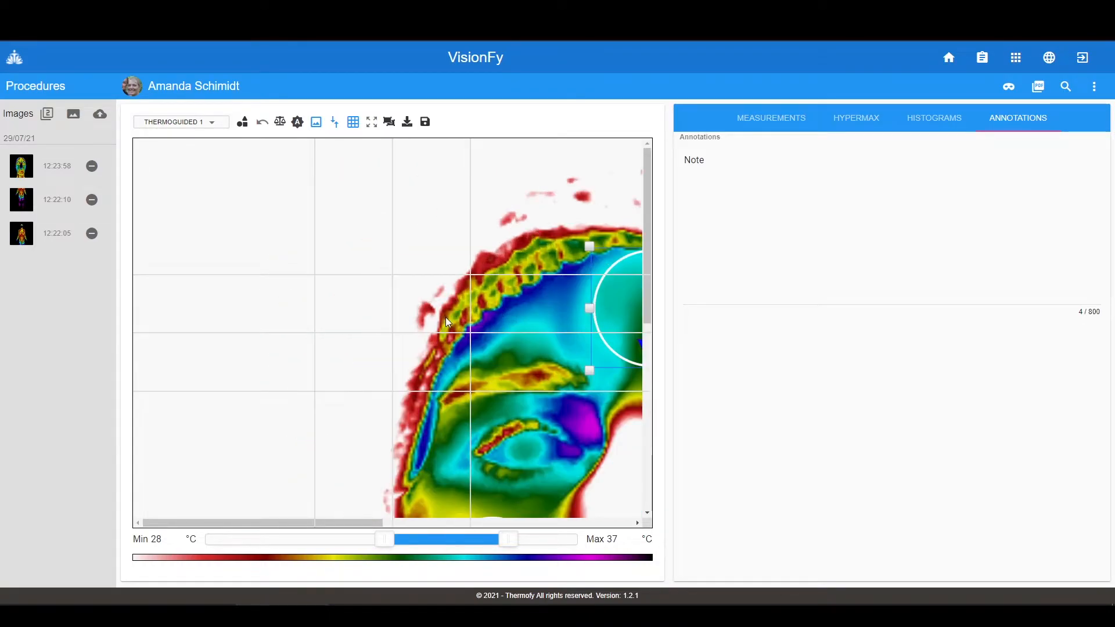
scroll(446, 318, down, 6)
scroll(447, 323, down, 3)
scroll(343, 347, down, 5)
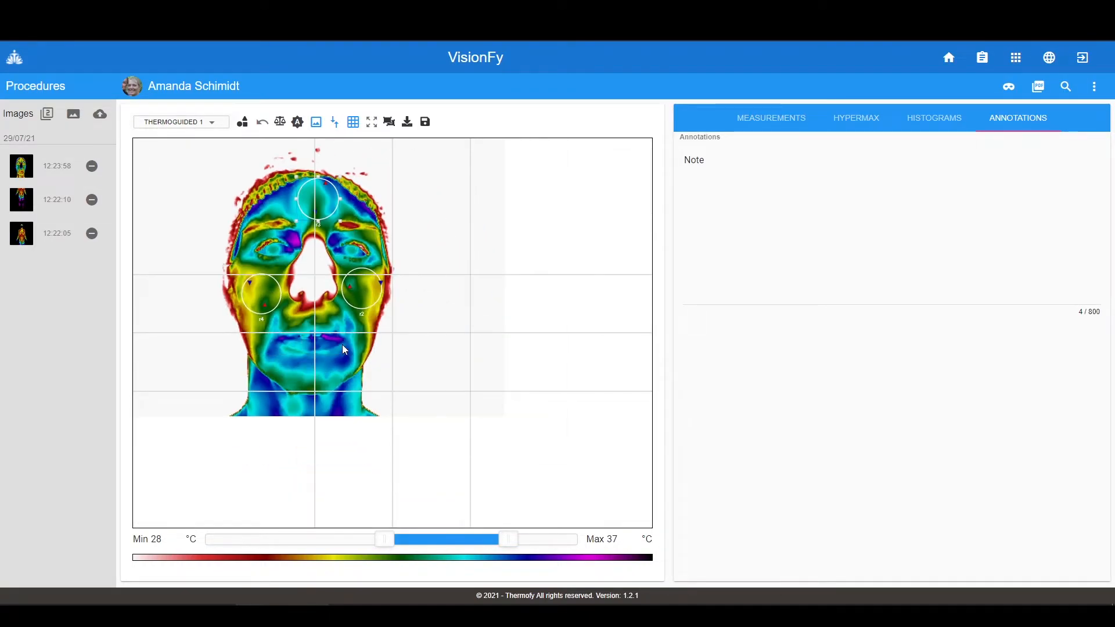
scroll(343, 349, up, 2)
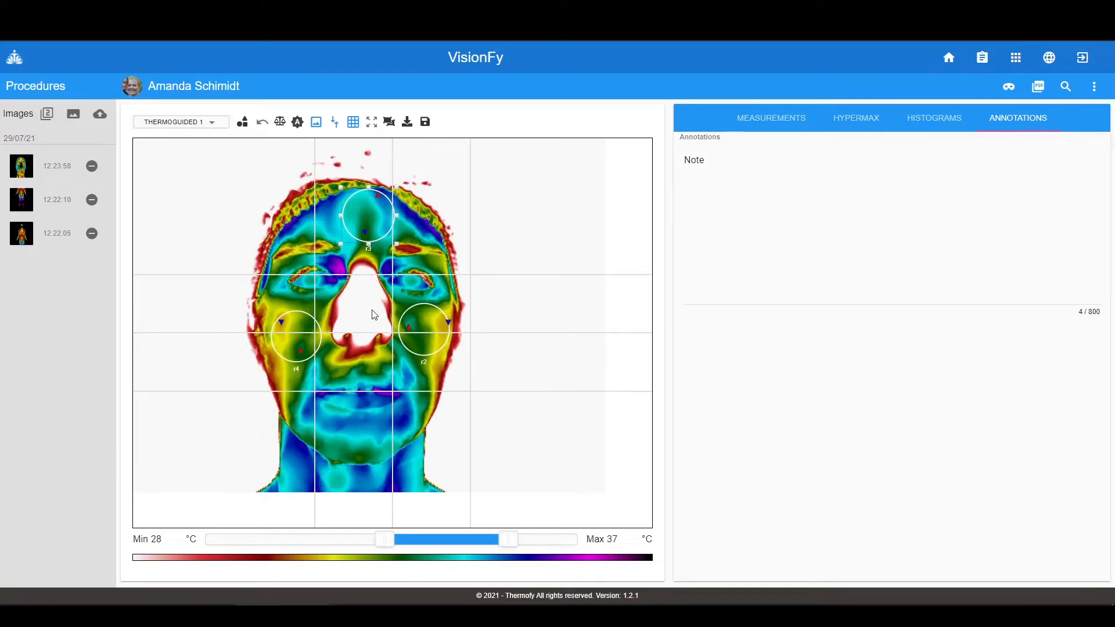
scroll(384, 316, up, 1)
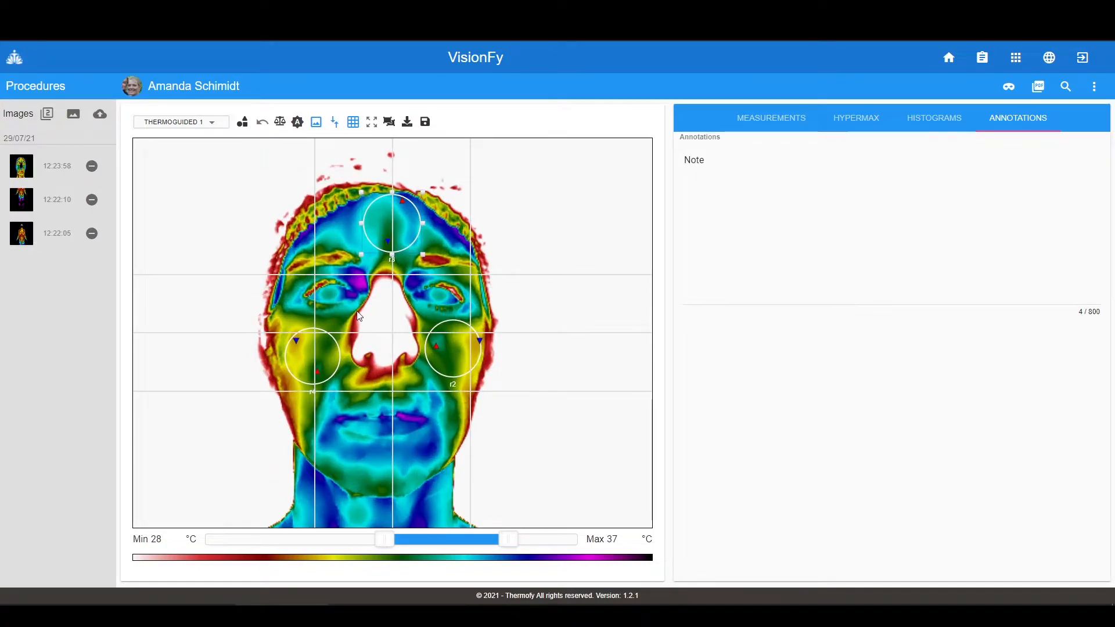
scroll(358, 313, down, 4)
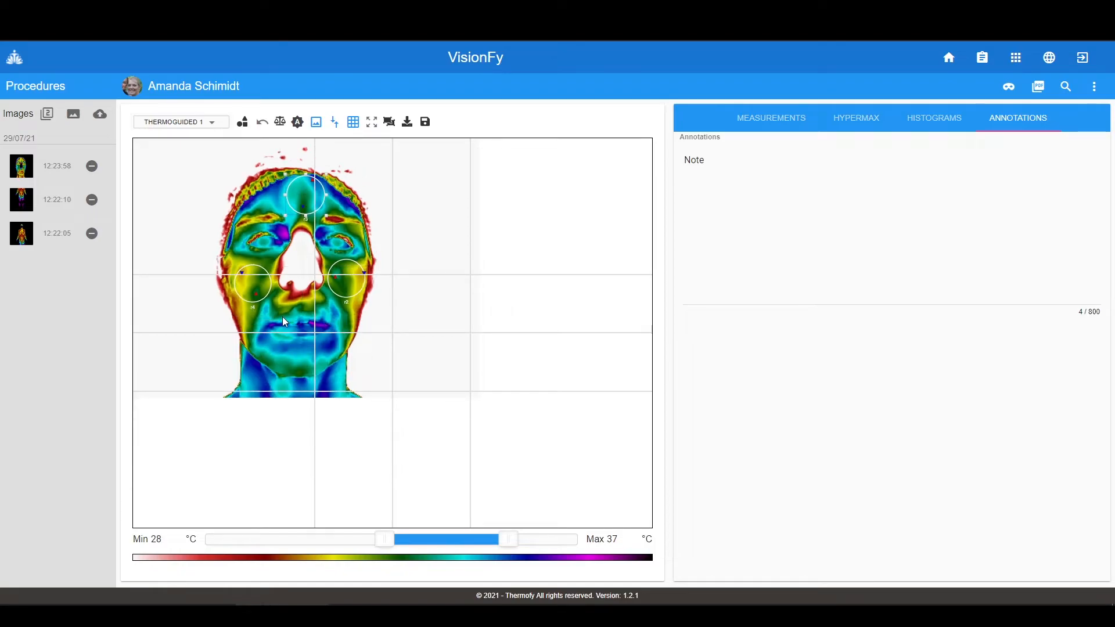
click(369, 125)
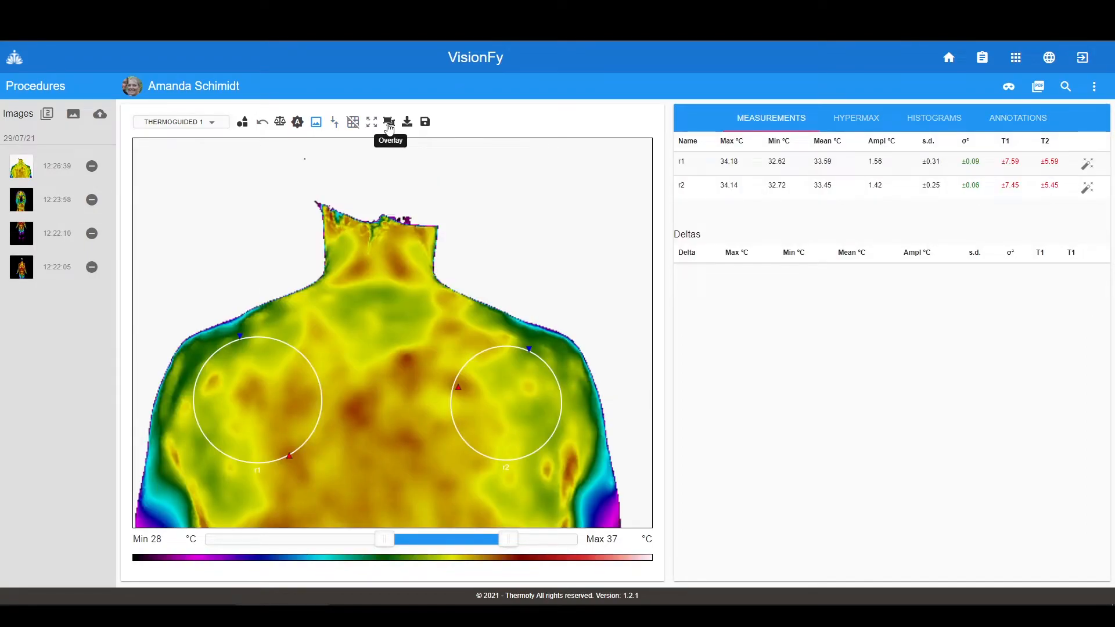
- Raise the overlay opacity so the visible-light photo partly covers the thermal shoulder image
click(389, 124)
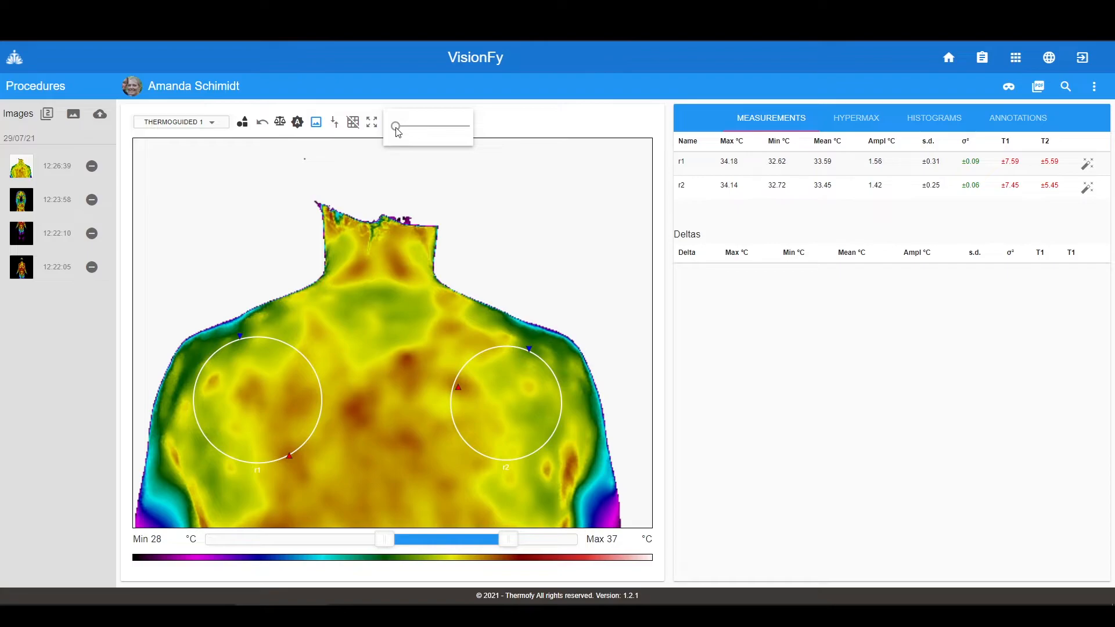
mouse_move(396, 128)
mouse_down()
mouse_move(470, 130)
mouse_move(390, 128)
mouse_move(414, 128)
mouse_up()
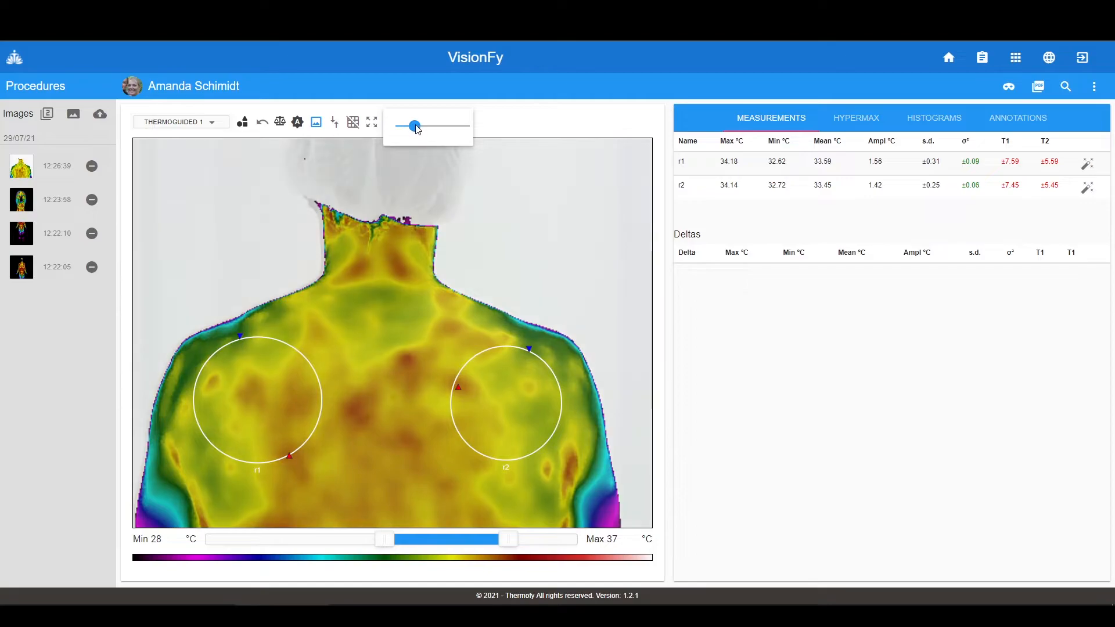
click(498, 123)
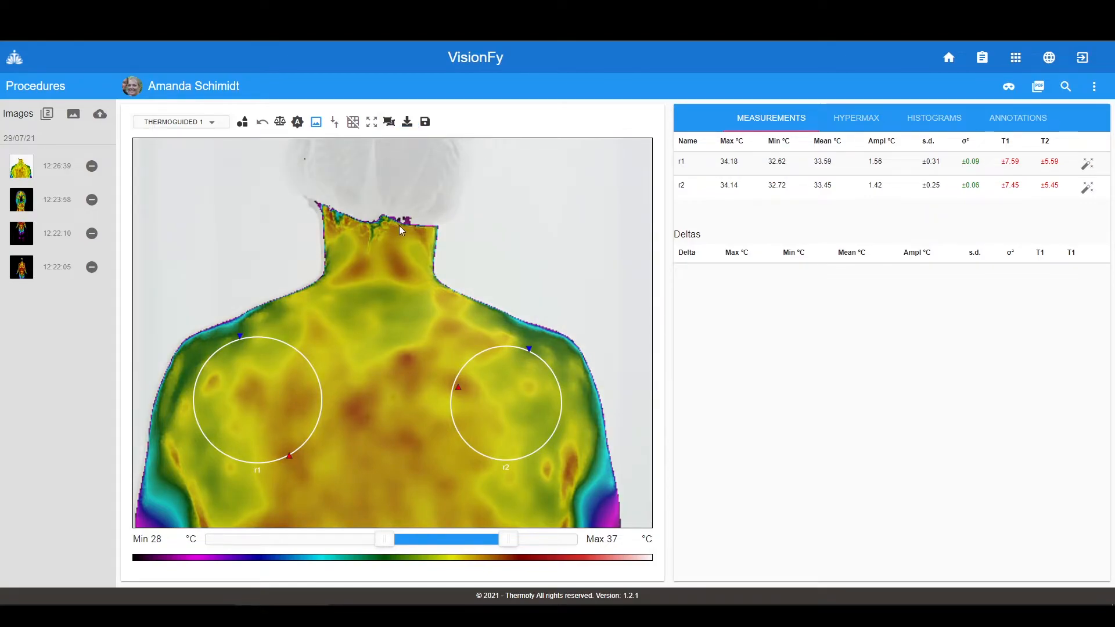
- Save the shoulder image as image.jpeg with HyperMax and ROI Table, then open it
click(408, 124)
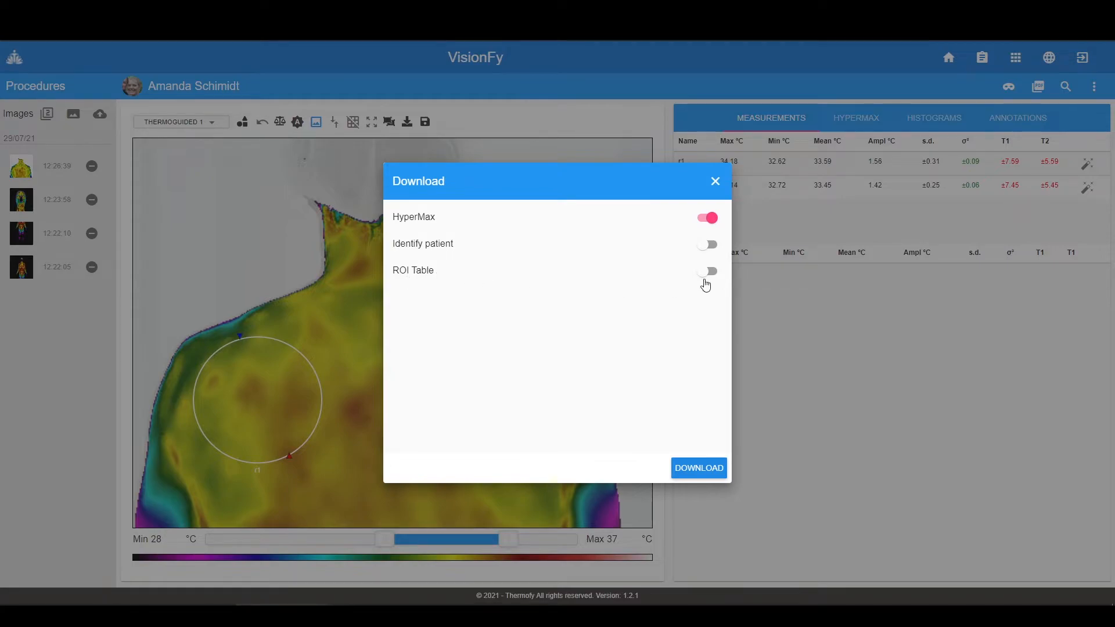
click(707, 272)
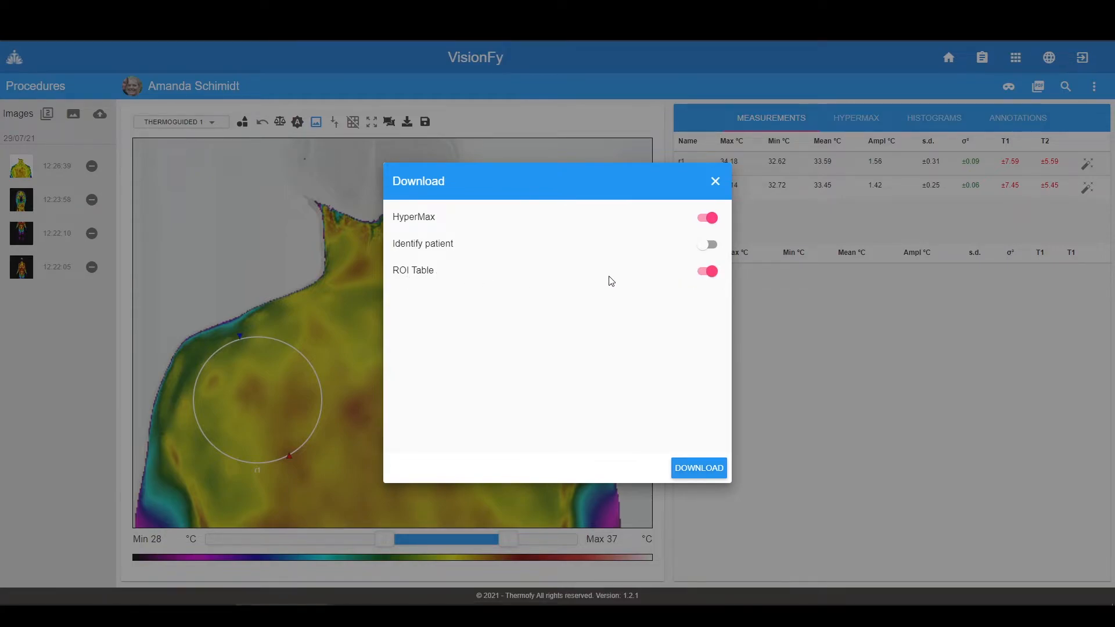
click(701, 474)
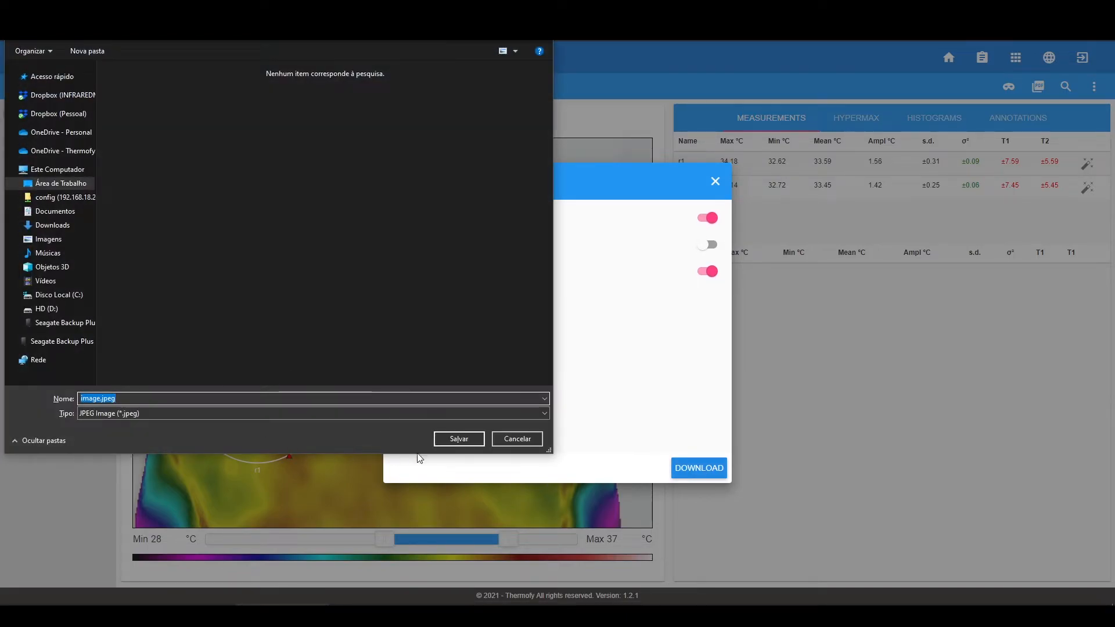
click(458, 440)
click(54, 591)
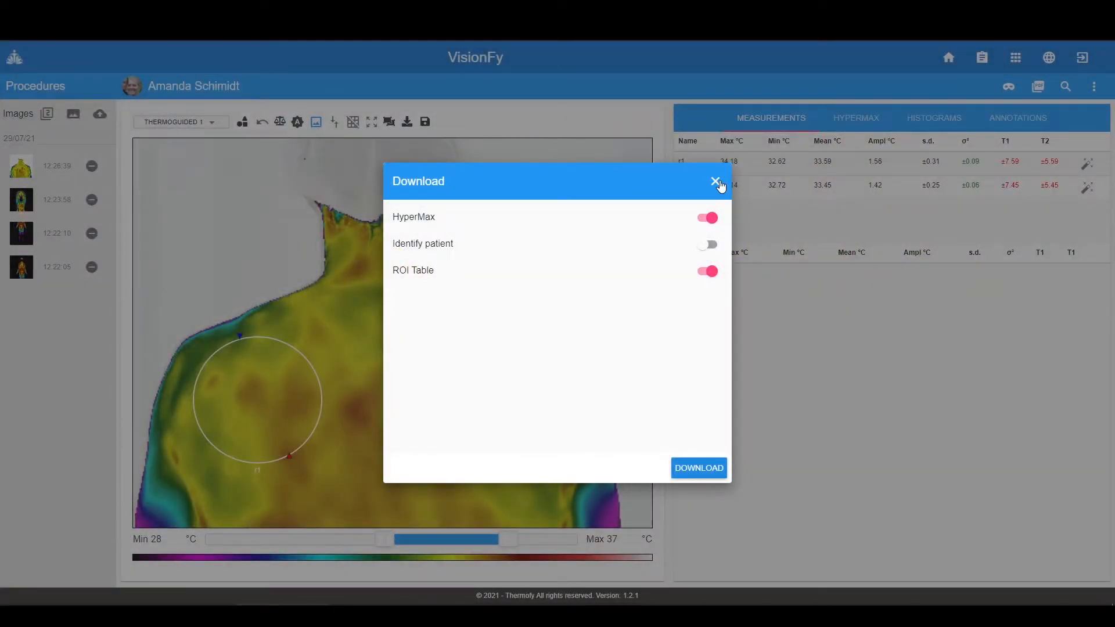
click(715, 182)
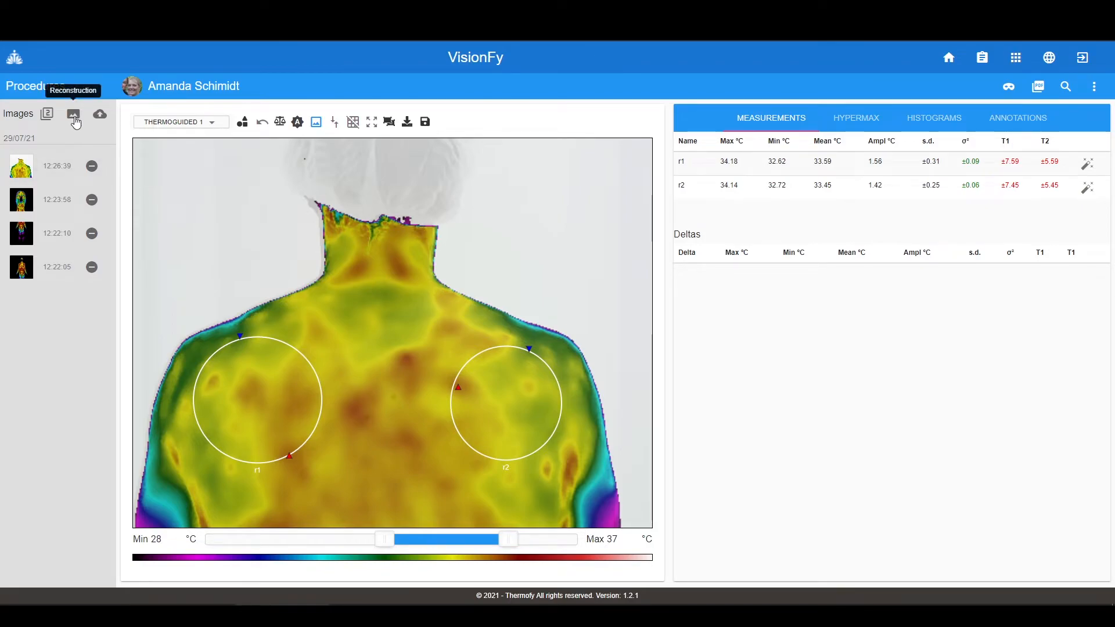
- Start a 2 IMAGES reconstruction and load FLIR0899.jpg into the top slot
click(74, 115)
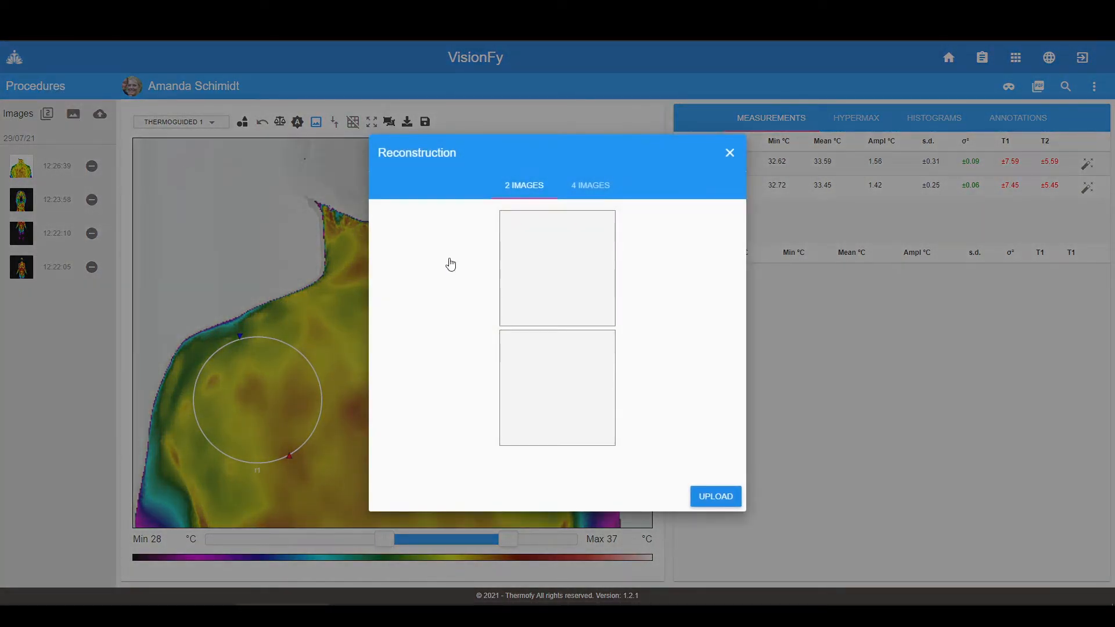
click(592, 189)
click(541, 189)
click(556, 254)
double_click(116, 115)
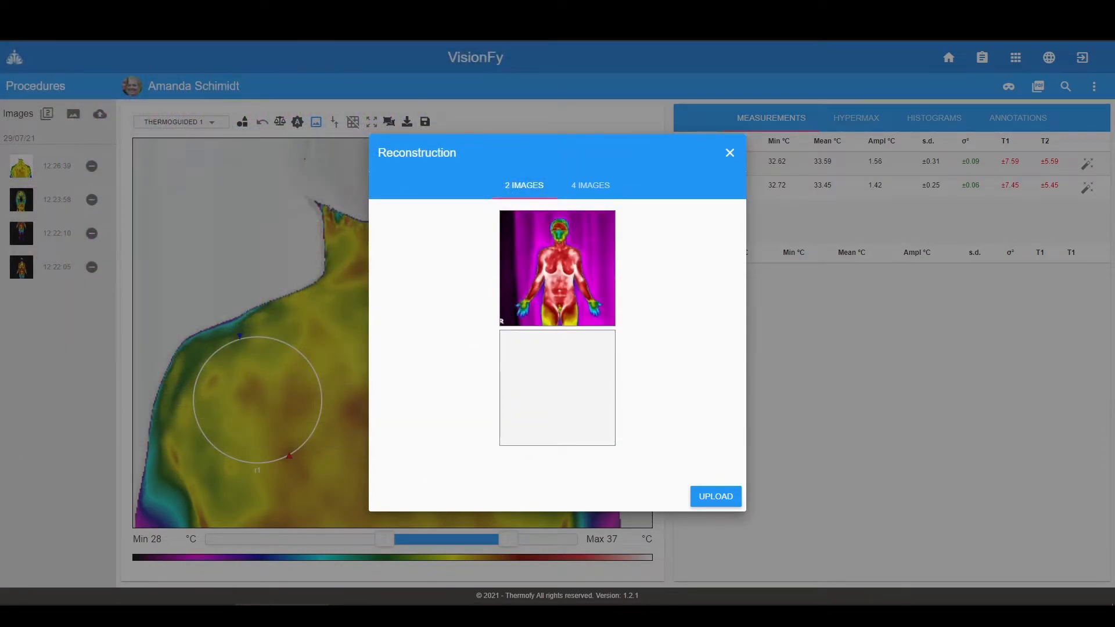
- Add a second image to the lower slot, upload, and set the minimum to 27,5 °C
click(128, 614)
drag(565, 39, 0, 136)
drag(16, 329, 554, 390)
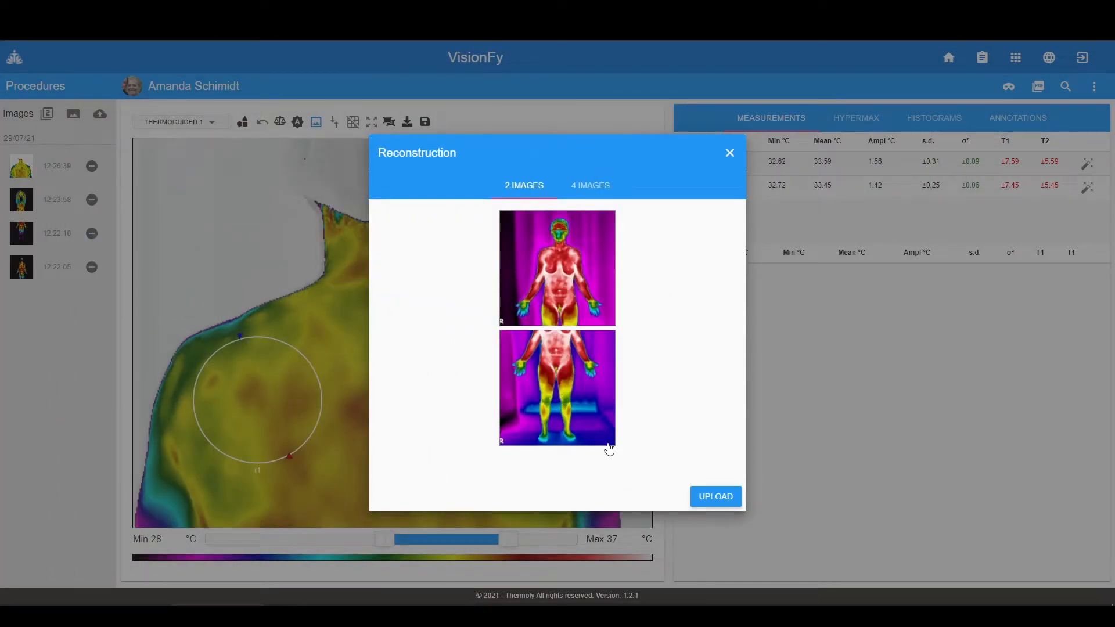
click(715, 496)
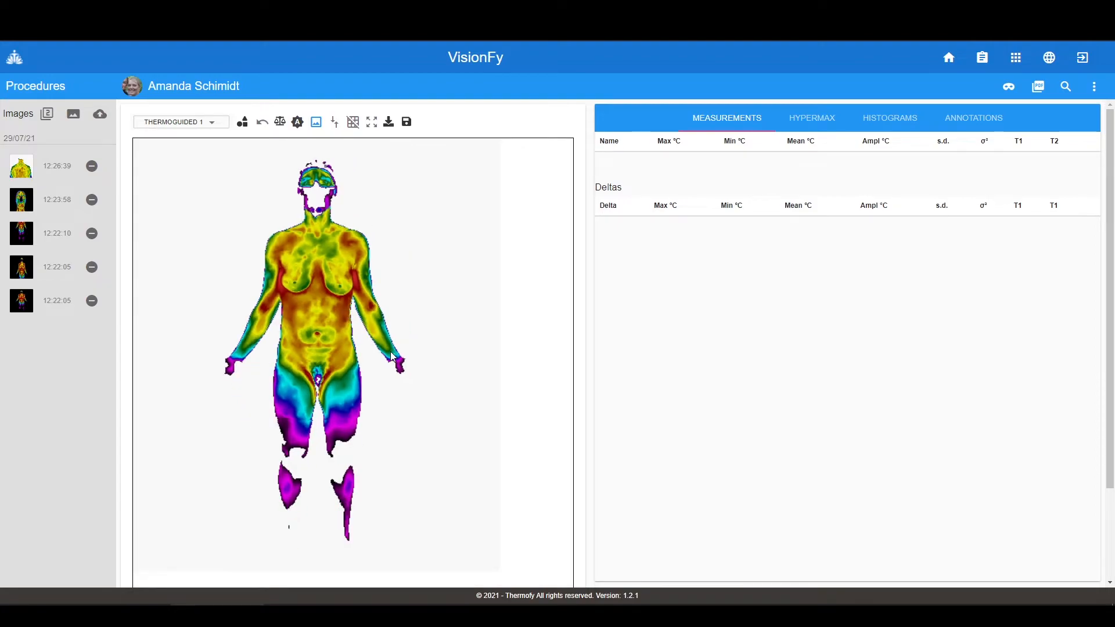
scroll(647, 323, down, 3)
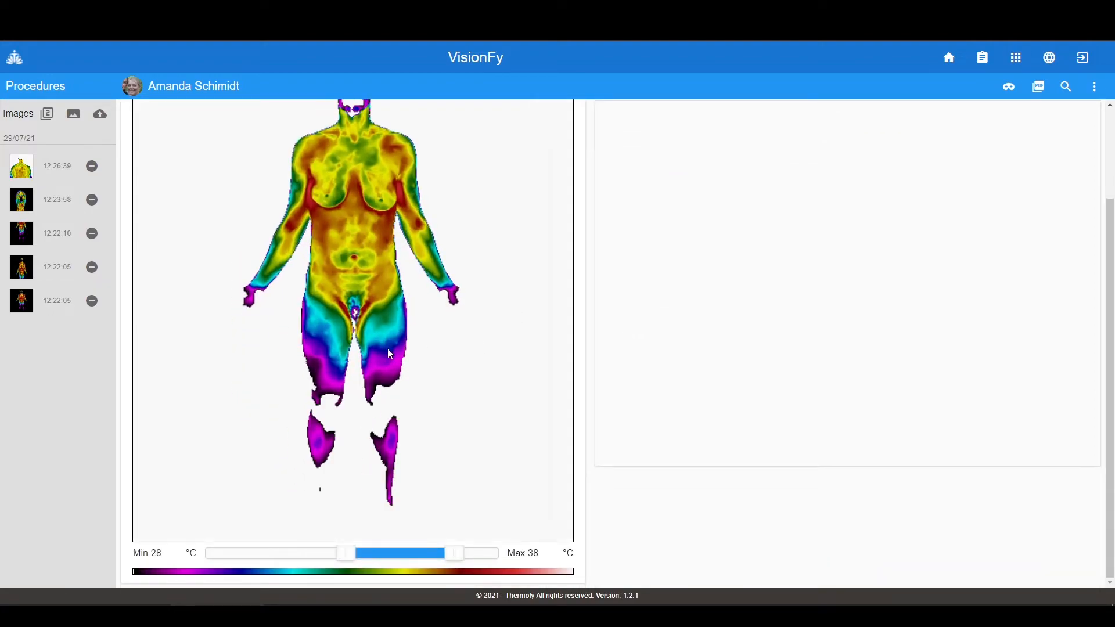
drag(353, 562, 314, 556)
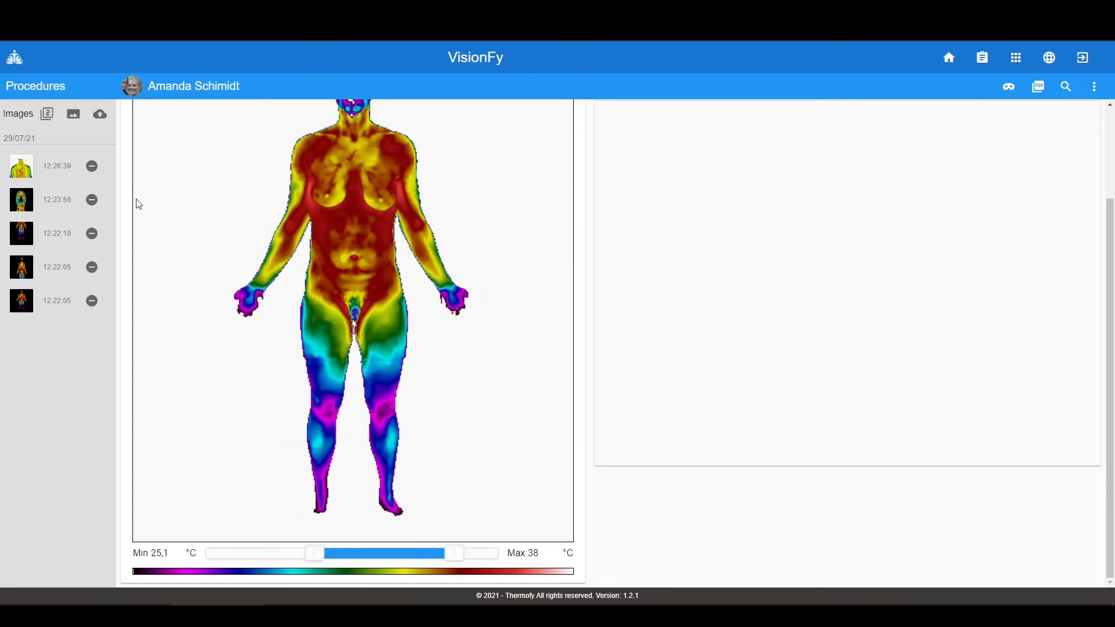
- Fill all four reconstruction slots with front and back images, upload, and set minimum to 29,65 °C
click(73, 115)
click(590, 186)
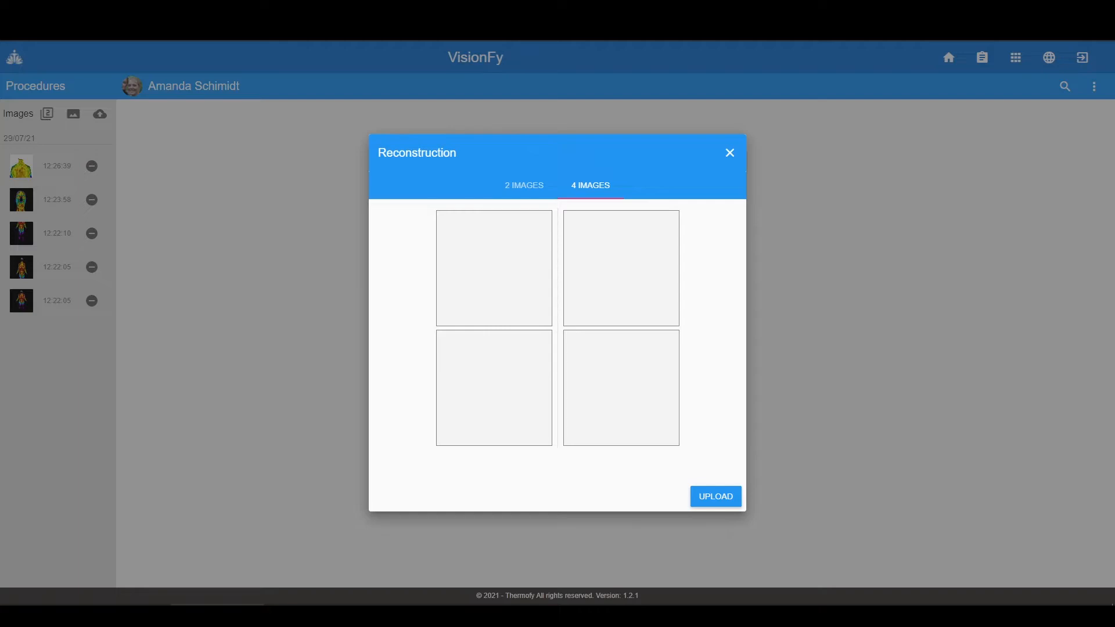
drag(21, 233, 465, 283)
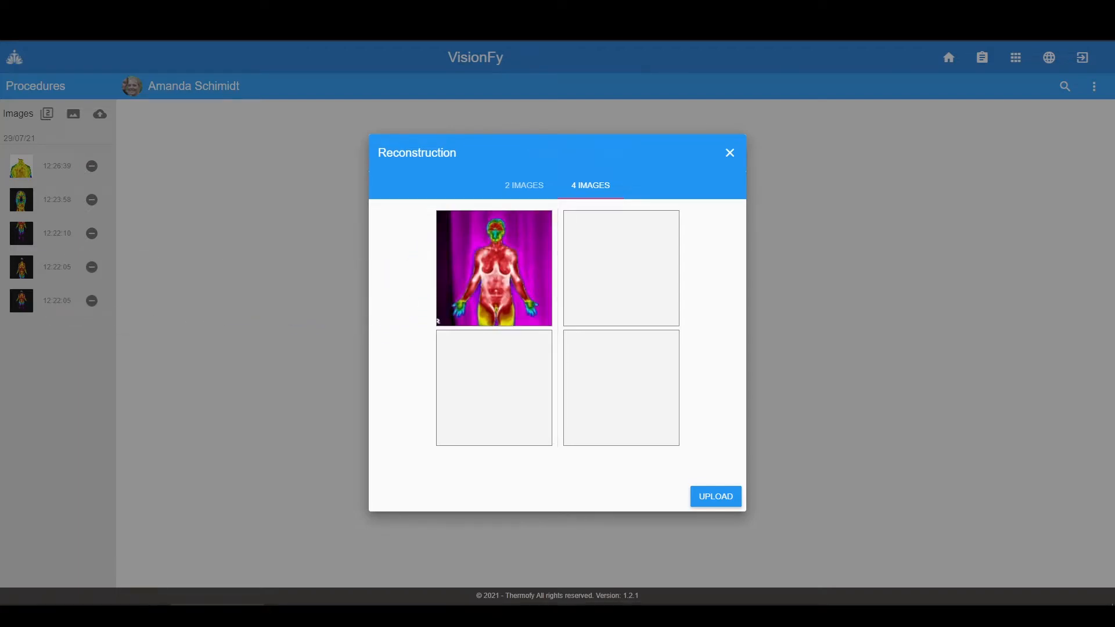
drag(22, 266, 482, 405)
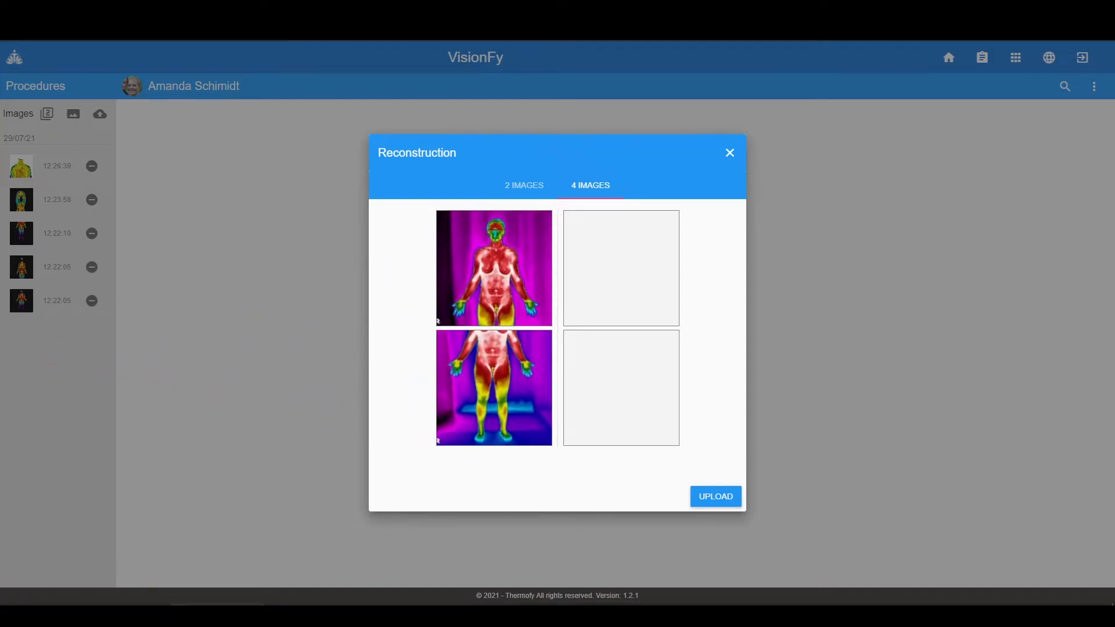
drag(22, 301, 612, 276)
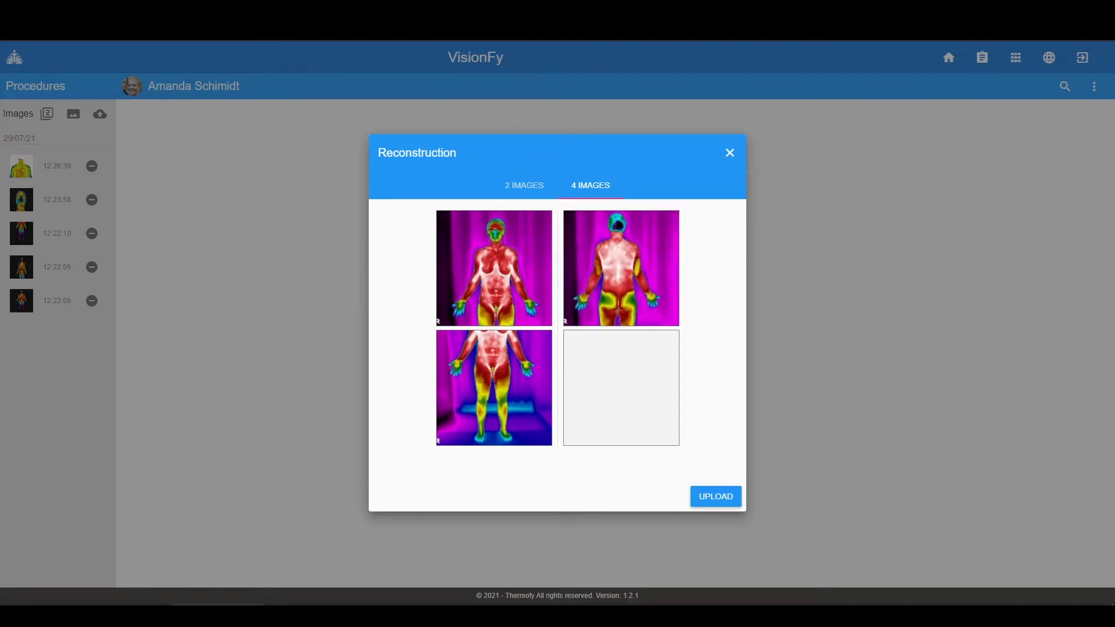
drag(116, 385, 616, 418)
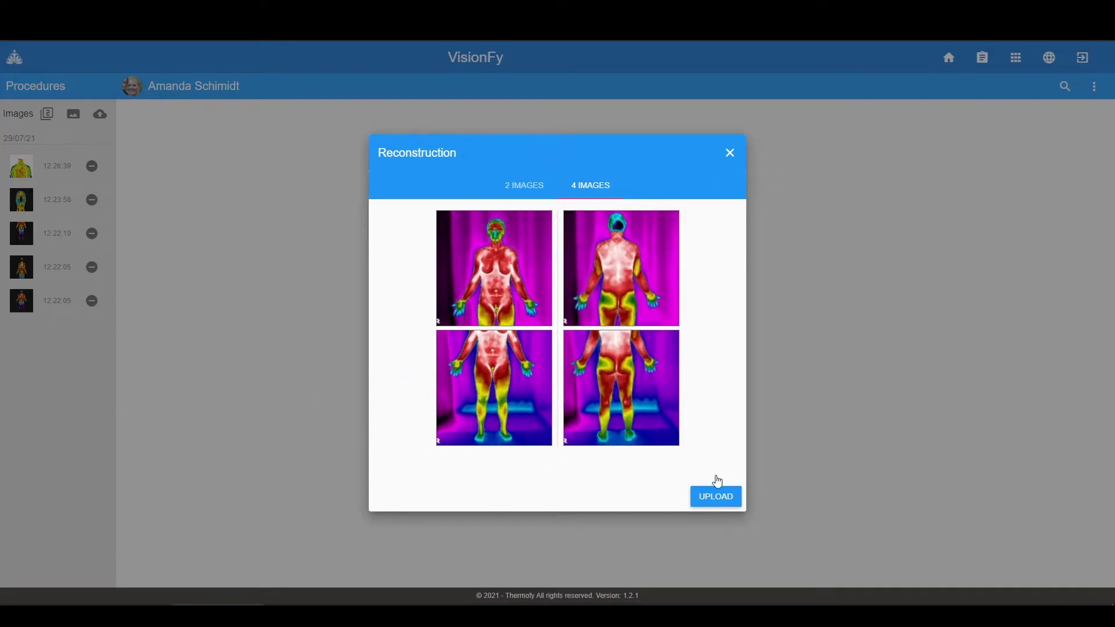
click(716, 497)
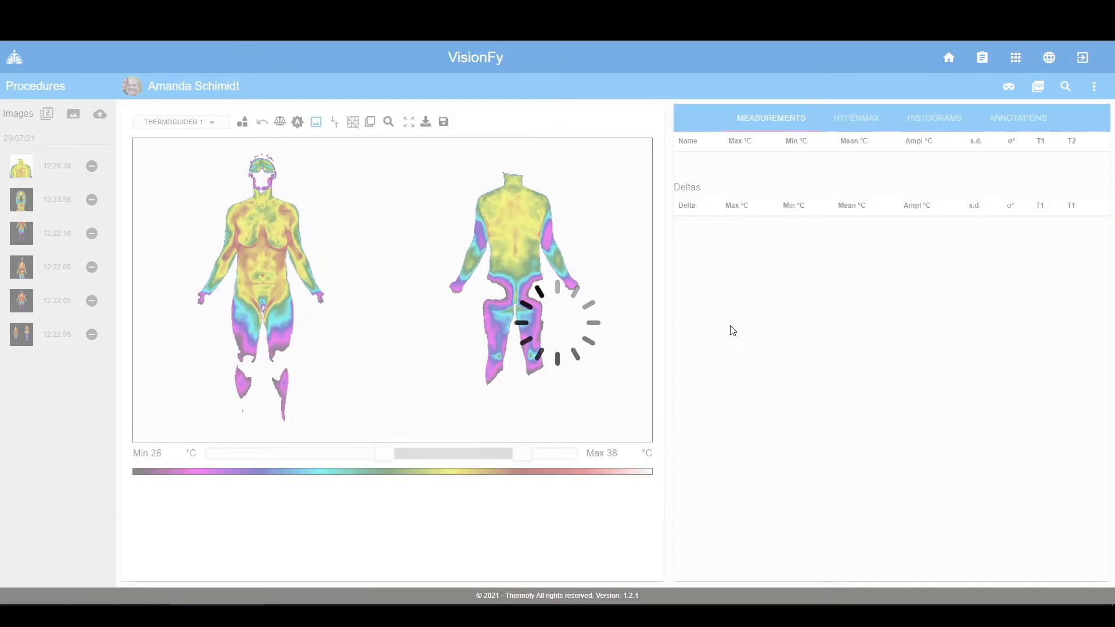
mouse_move(389, 454)
mouse_down()
mouse_move(276, 459)
mouse_move(383, 442)
mouse_move(449, 447)
mouse_move(376, 450)
mouse_up()
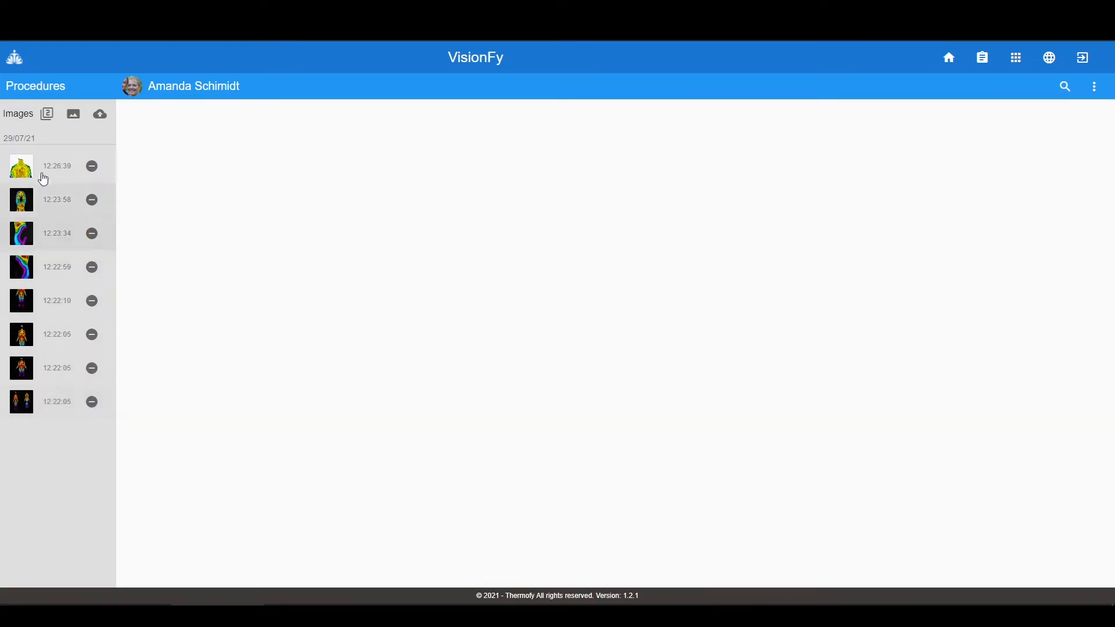
- Compare the 3° and 4° images side by side in Dual, minimum set to 26,75 °C
click(43, 119)
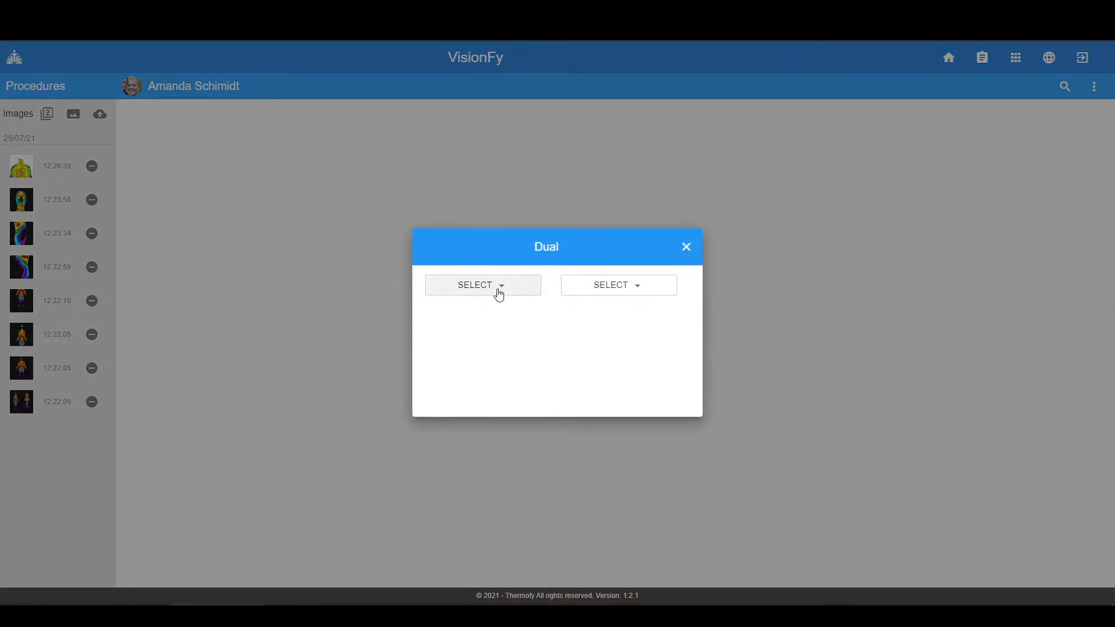
click(506, 292)
click(528, 375)
click(635, 284)
click(665, 400)
click(673, 391)
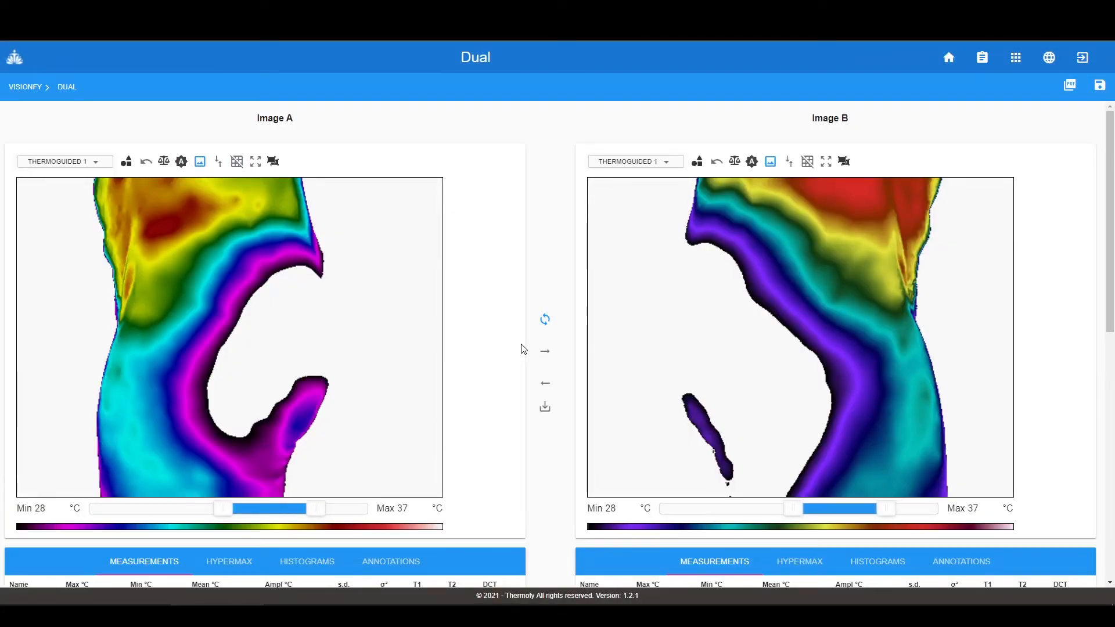
drag(224, 511, 163, 517)
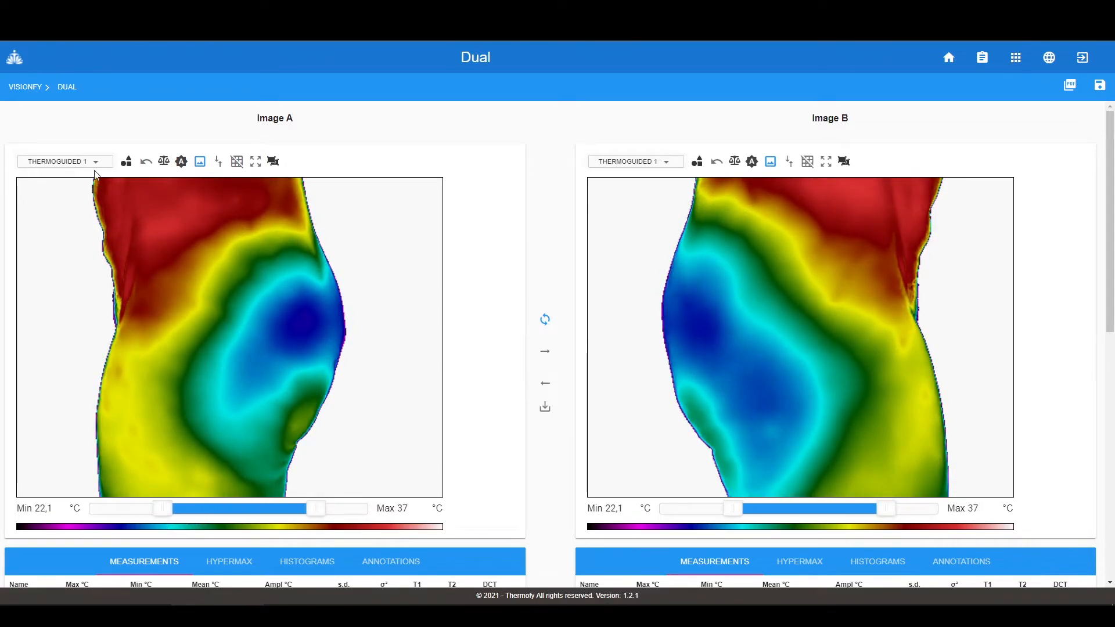
- Switch both images to the Joints 1 palette, after trying Visceral, and set minimum to 25,55 °C
click(97, 167)
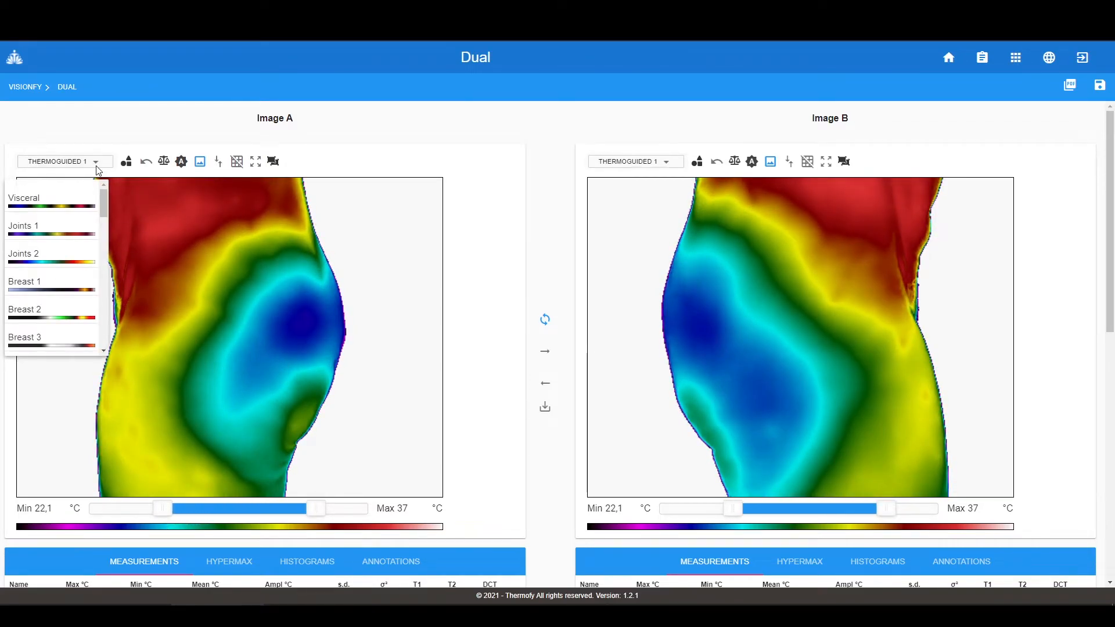
click(54, 211)
click(82, 162)
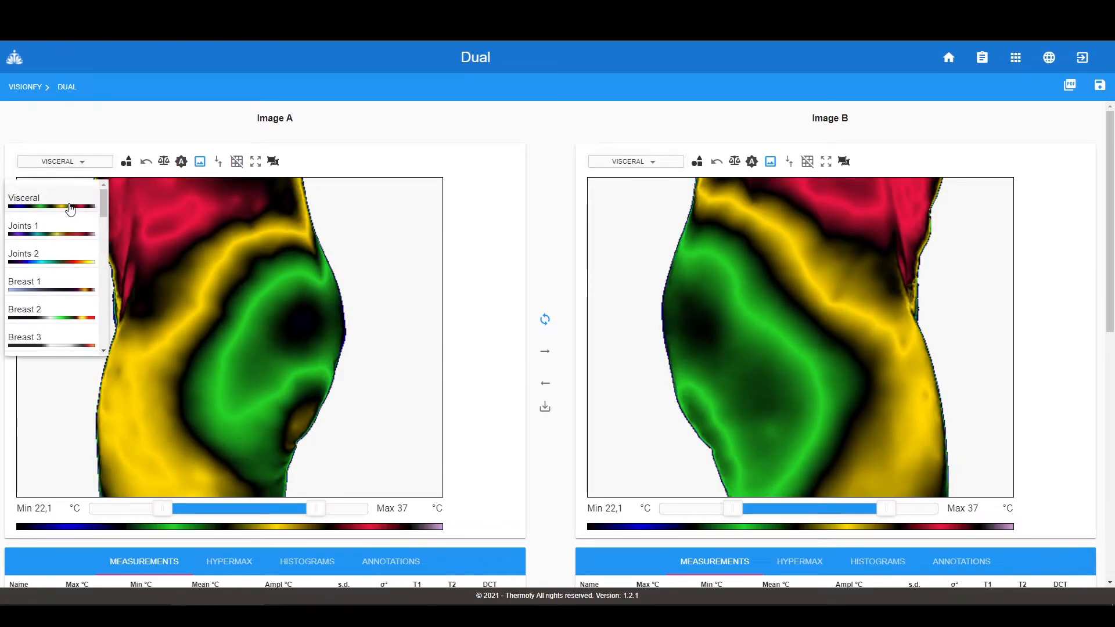
click(57, 239)
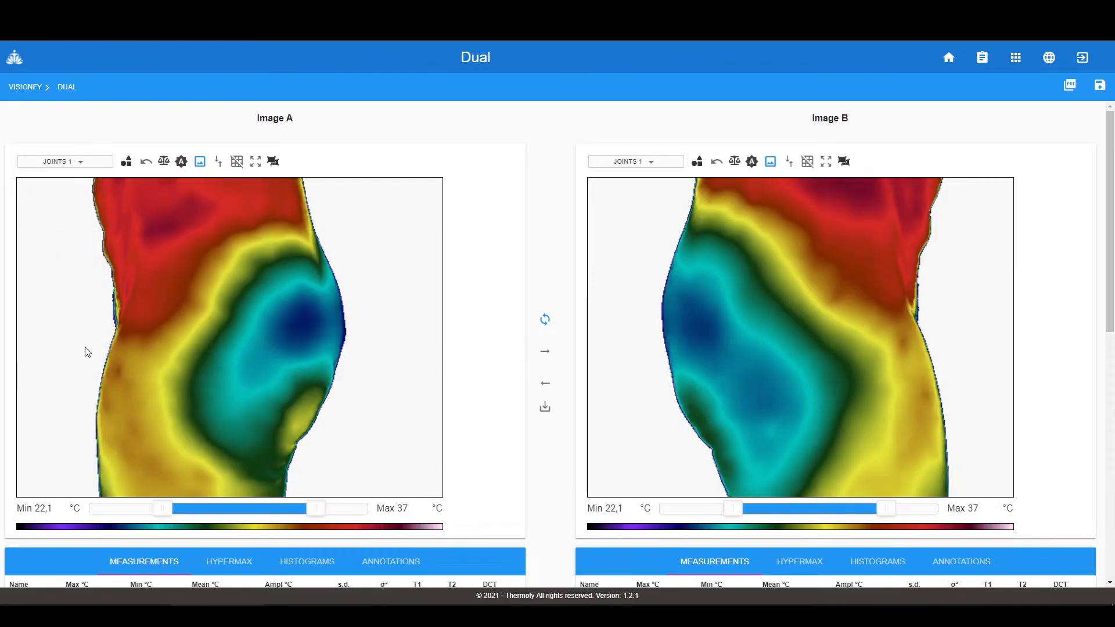
drag(169, 510, 198, 508)
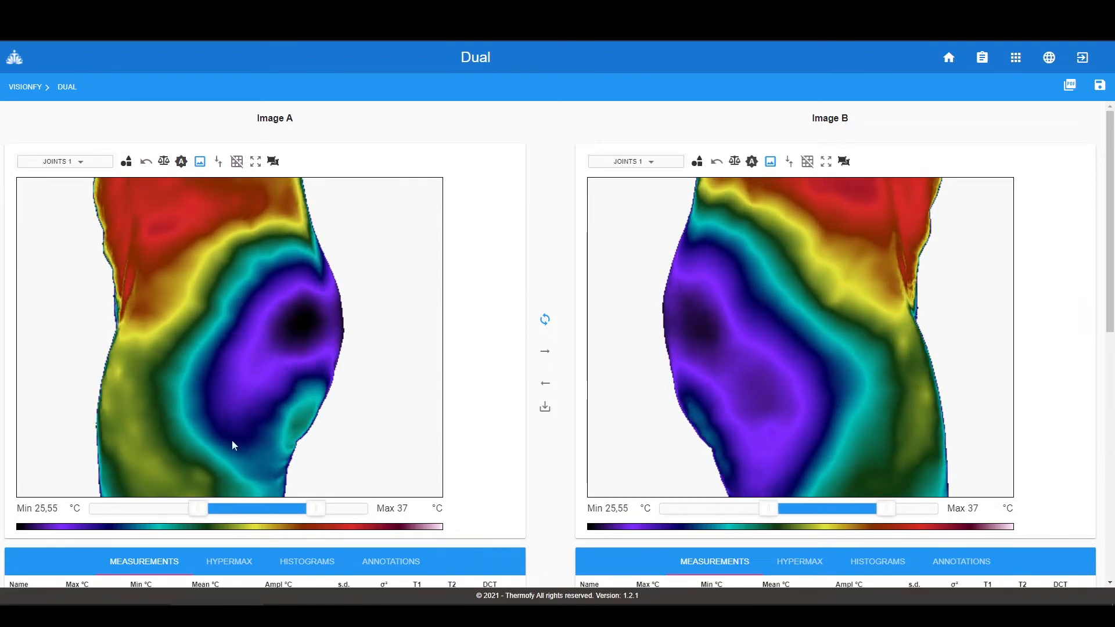
- Draw circle r1 on Image A's cold purple area, copy it to Image B, and reposition it there
click(126, 162)
drag(189, 203, 308, 329)
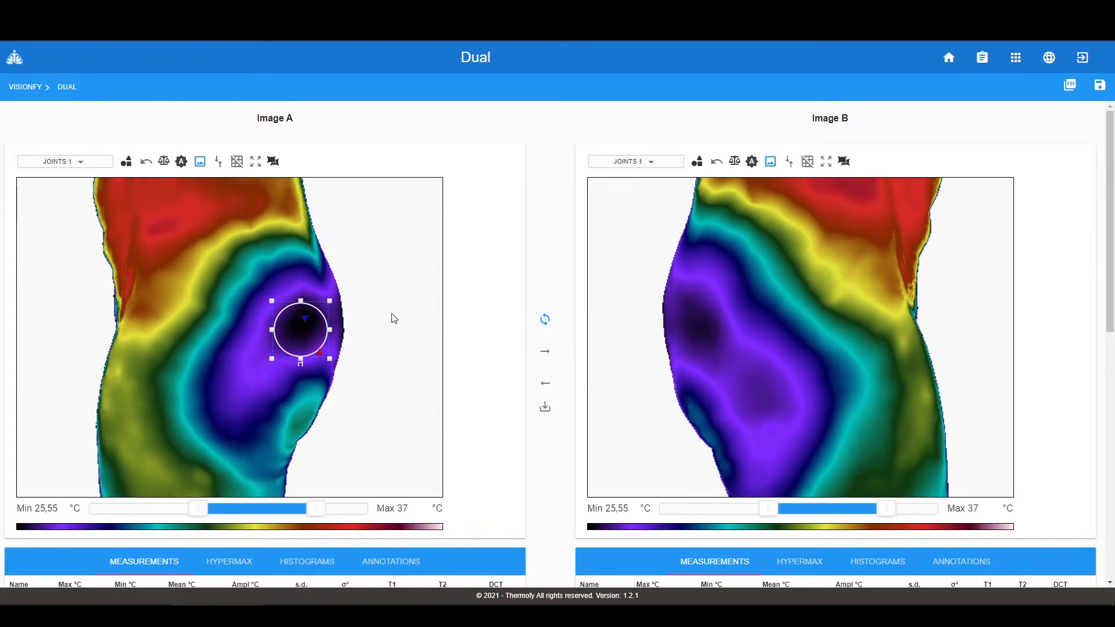
click(546, 356)
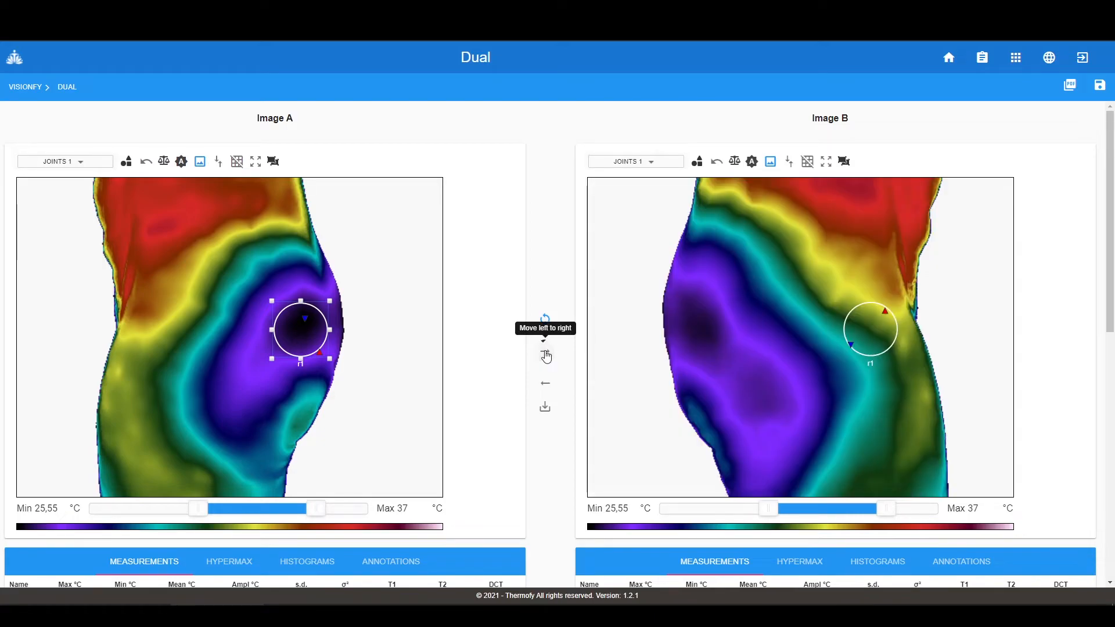
click(874, 330)
drag(876, 327, 715, 333)
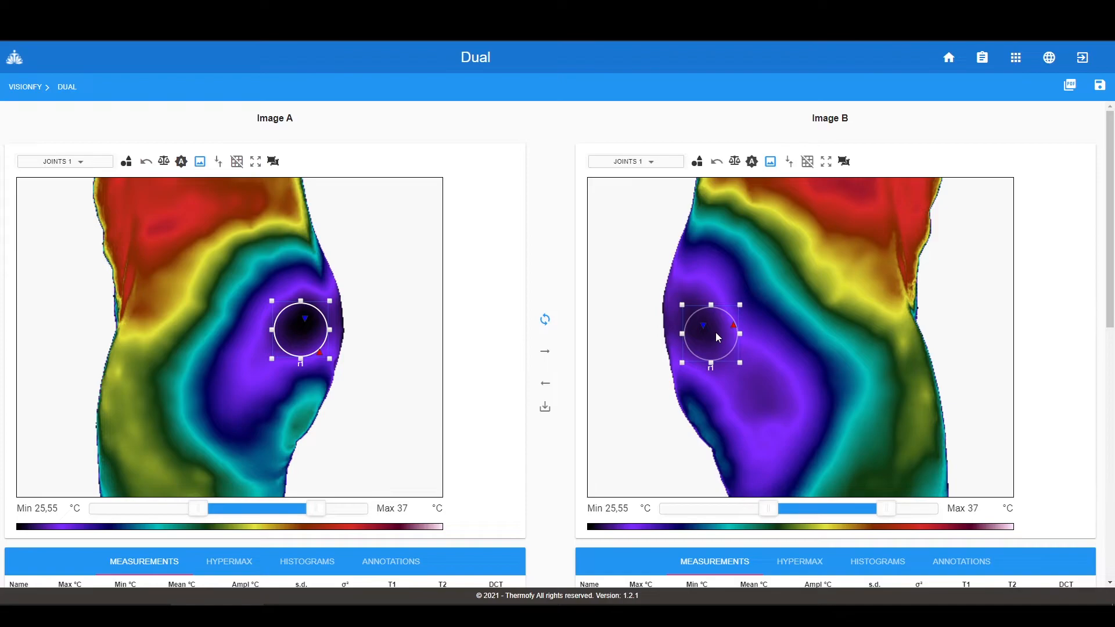
click(748, 392)
scroll(500, 327, down, 4)
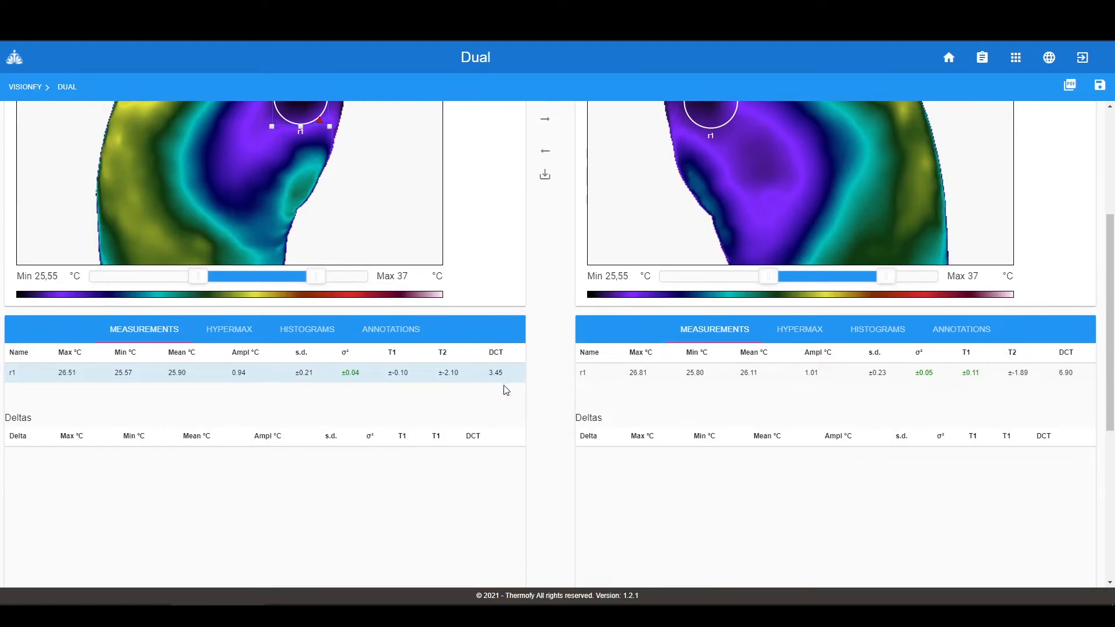
scroll(530, 415, up, 4)
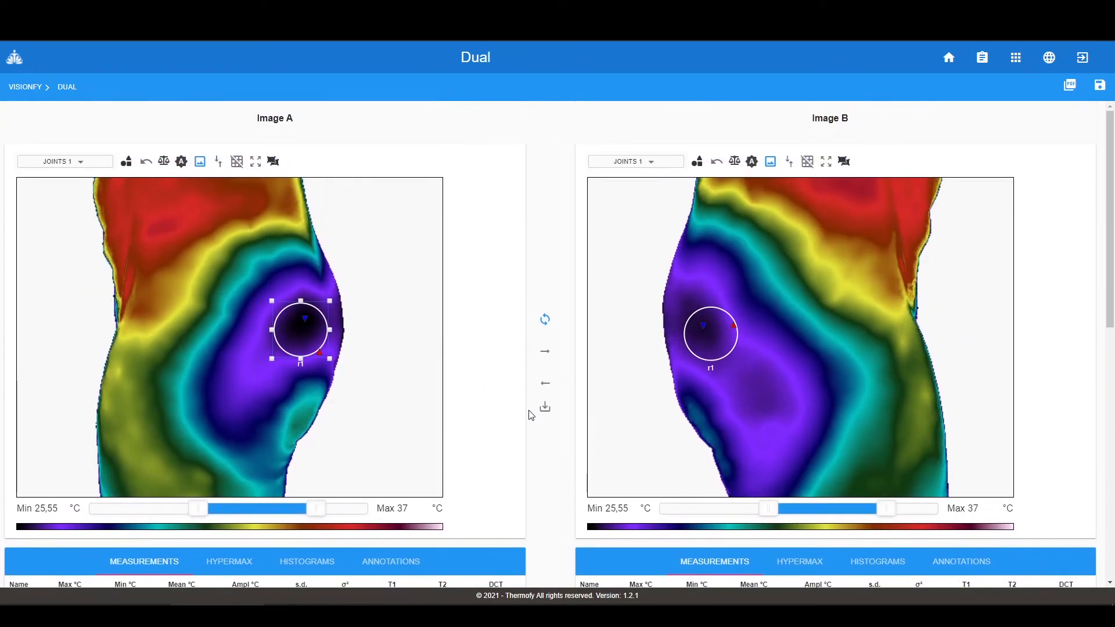
- Save the Dual comparison with HyperMax as image 2.jpeg
click(545, 408)
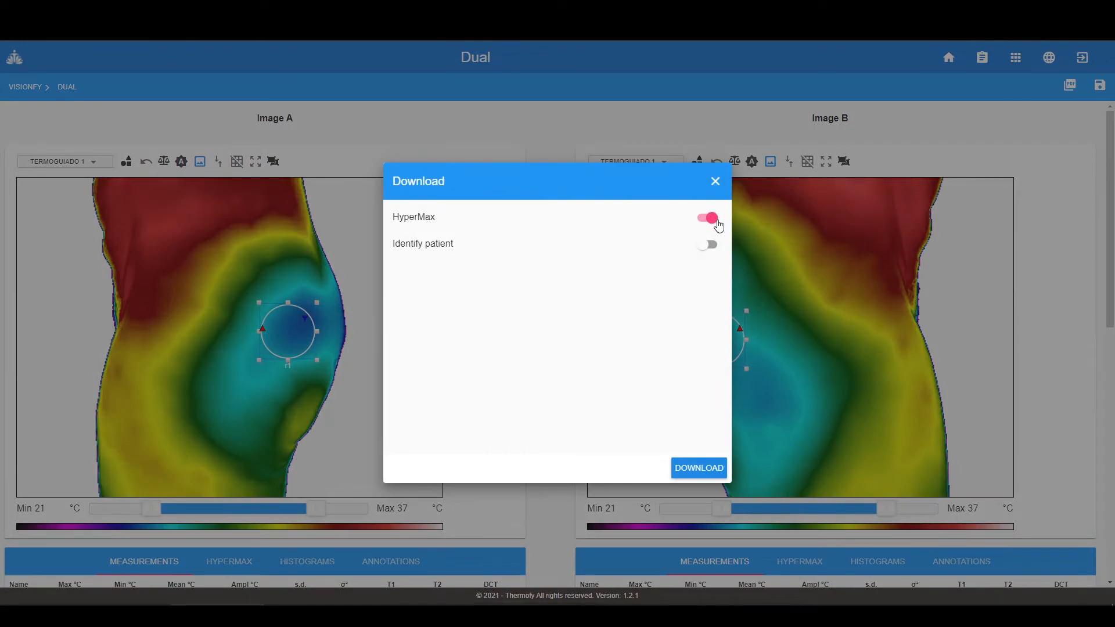
click(696, 470)
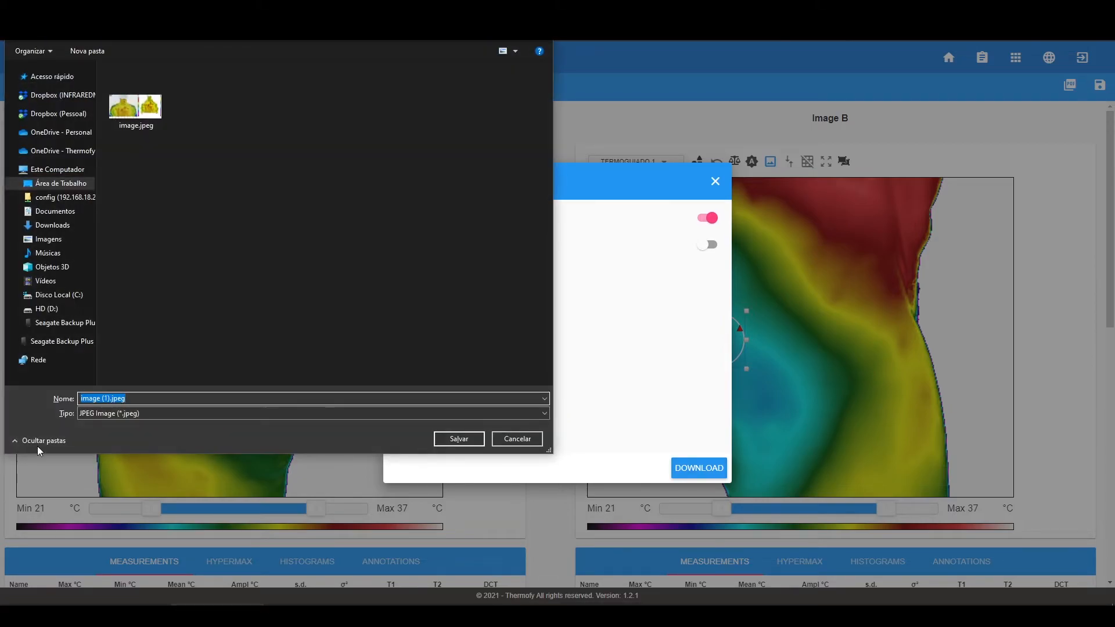
click(105, 398)
key(BackSpace)
key(Return)
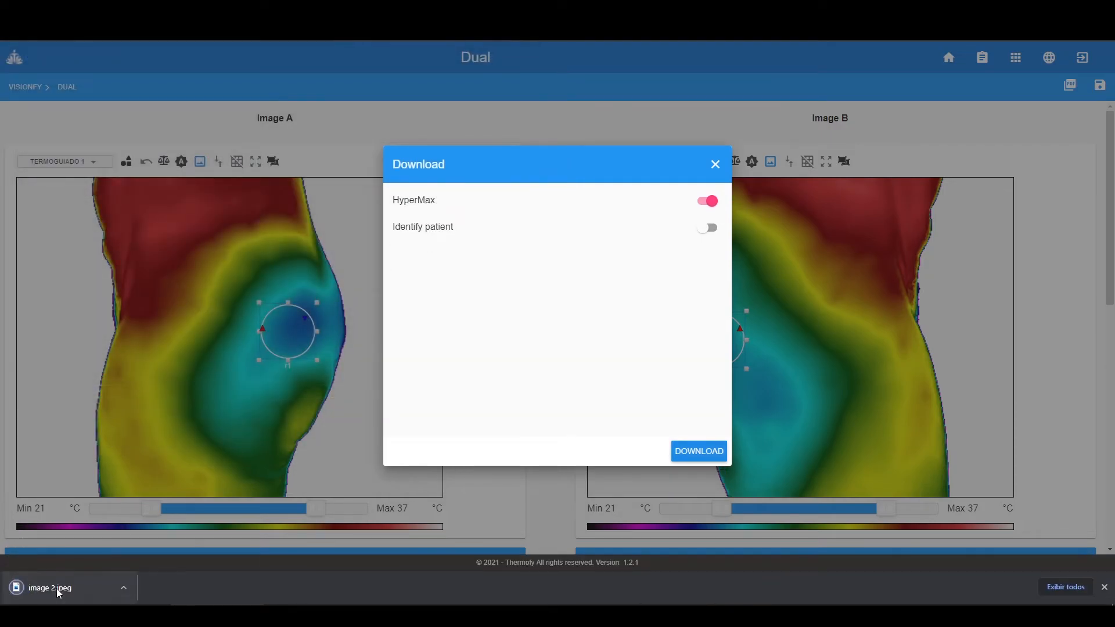
- View the saved image 2.jpeg, then close the viewer and the download options
click(57, 587)
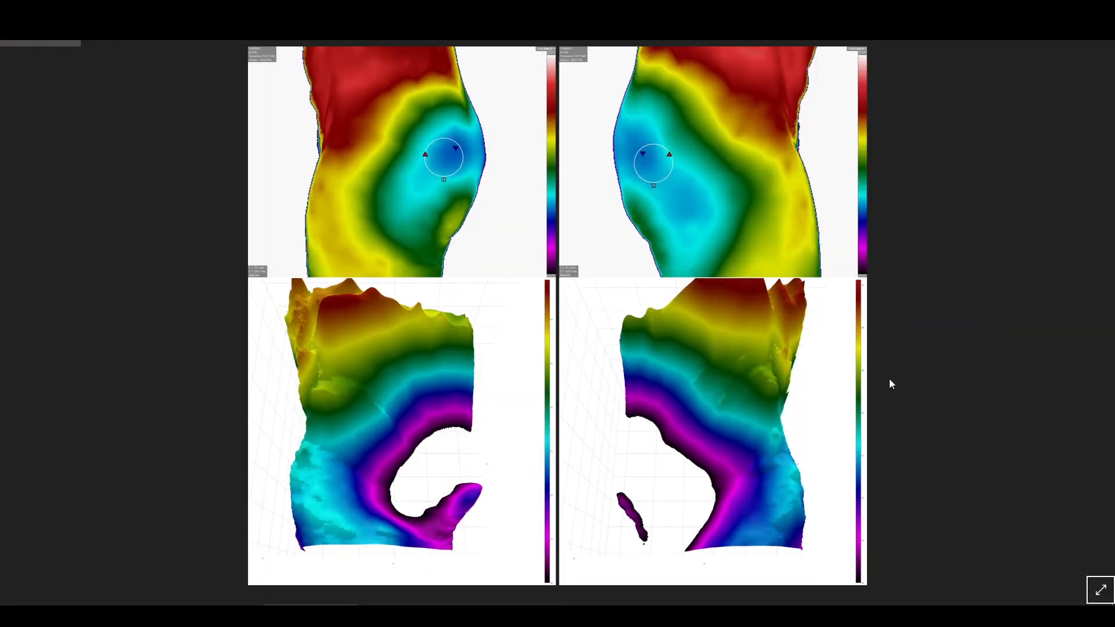
click(1101, 43)
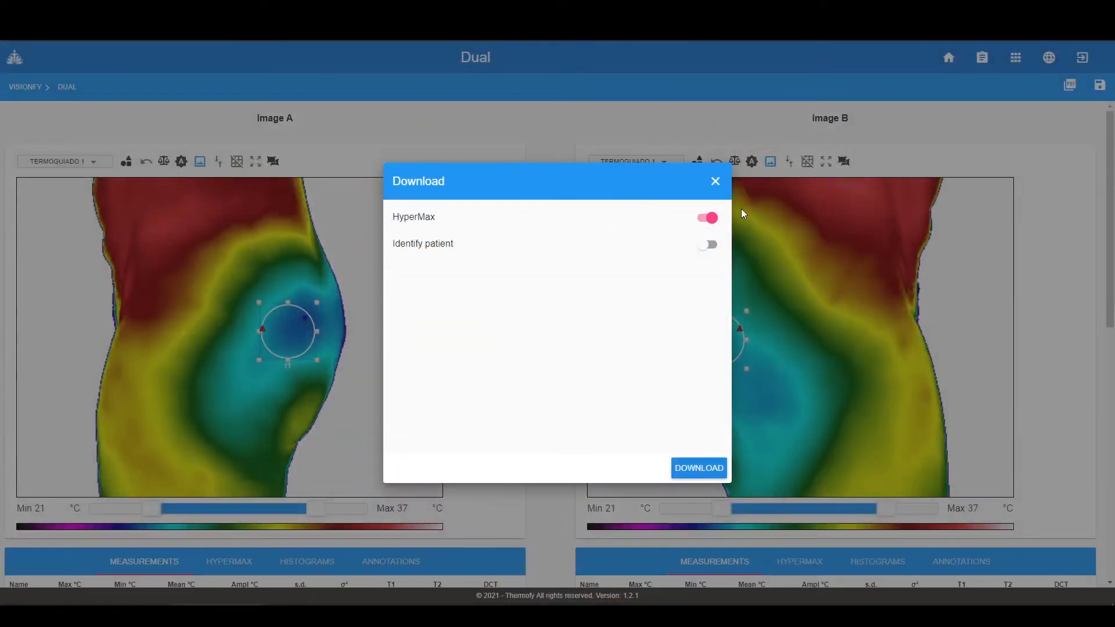
click(715, 181)
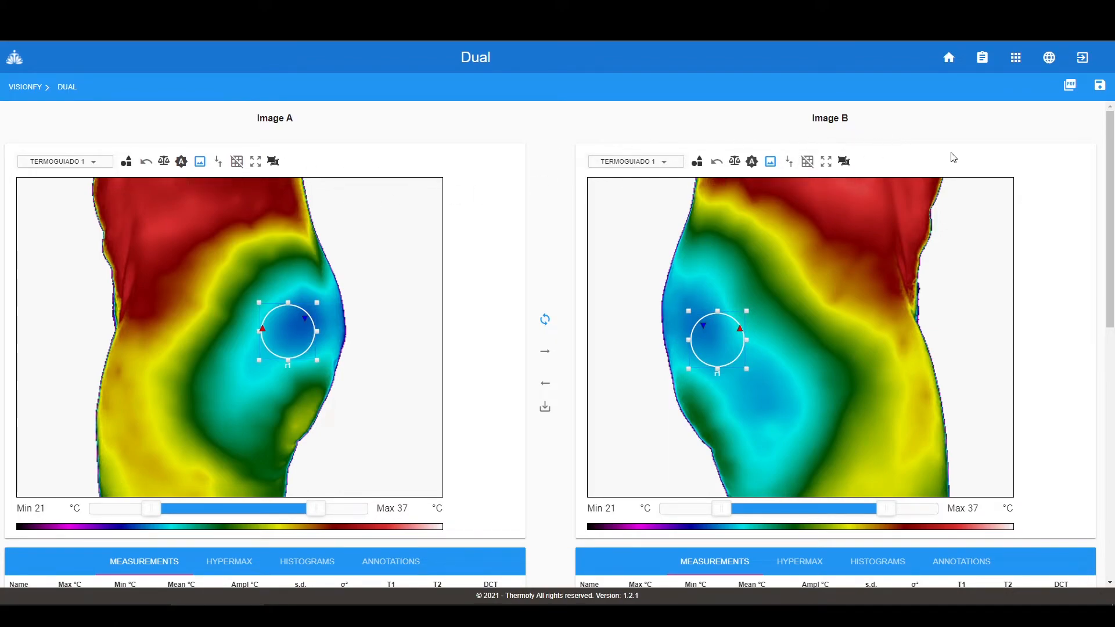
- Open the 12:26:39 thermal image and save its current ROIs as a new mask named Máscara
click(30, 90)
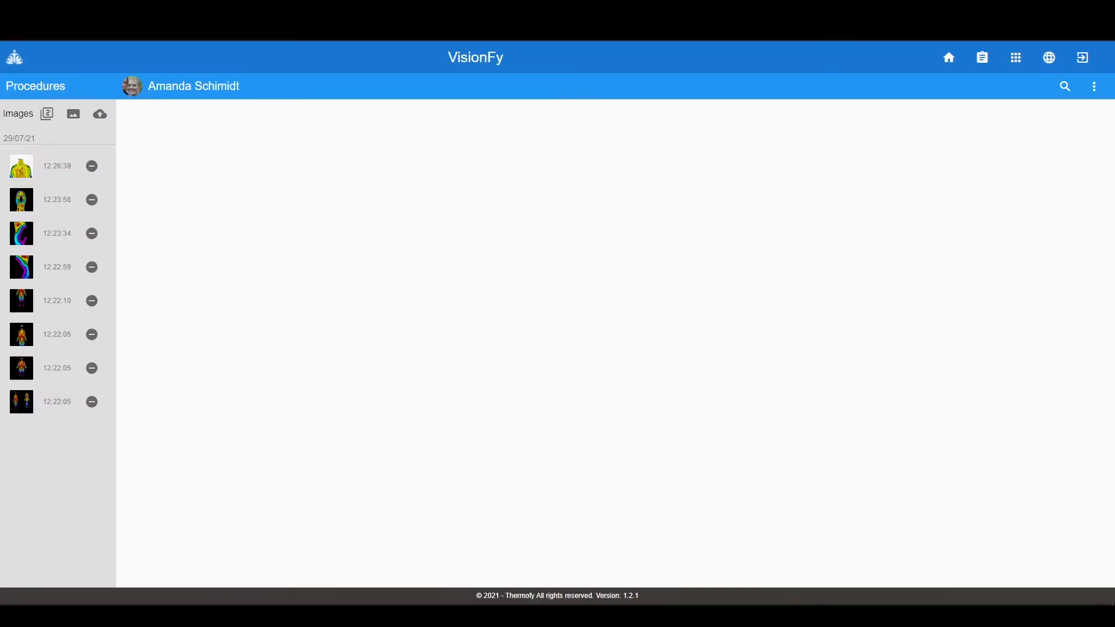
click(33, 170)
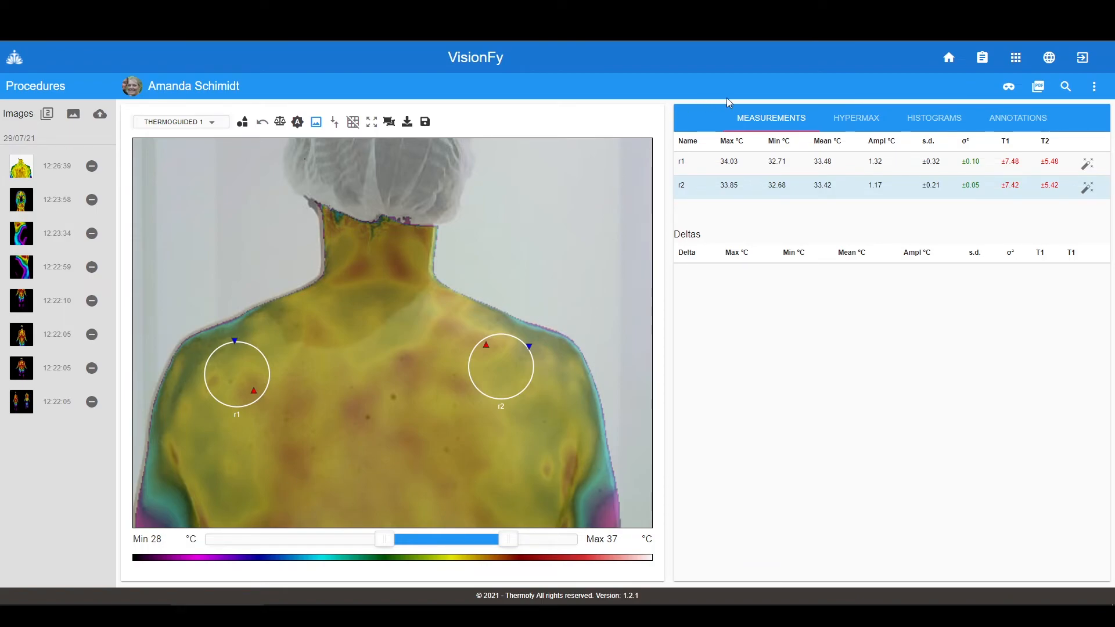
click(1008, 87)
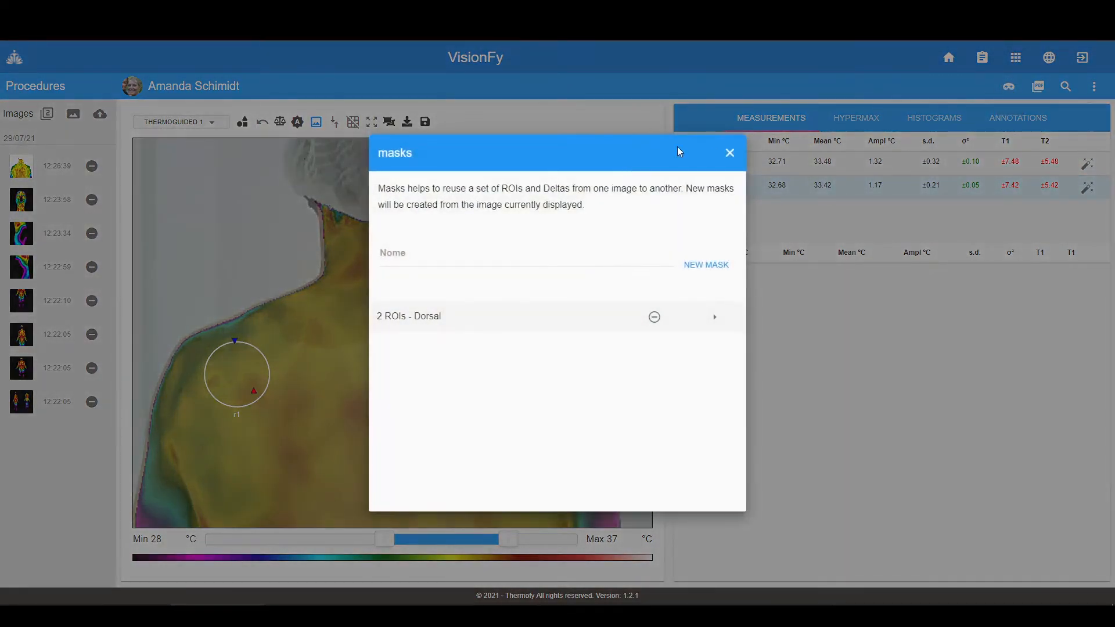
click(463, 256)
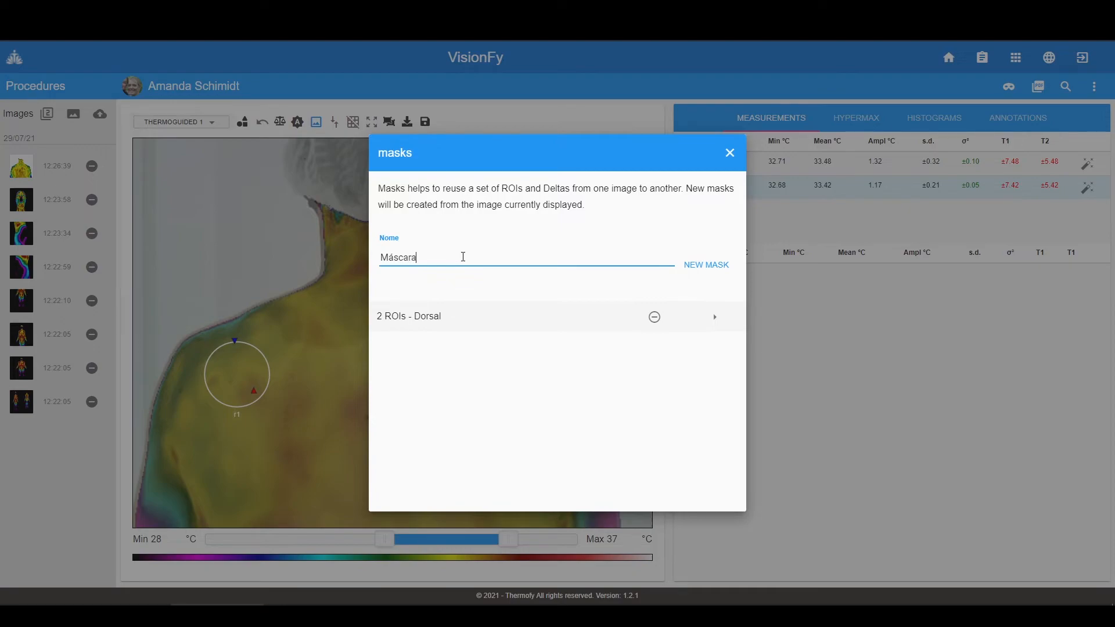
click(705, 267)
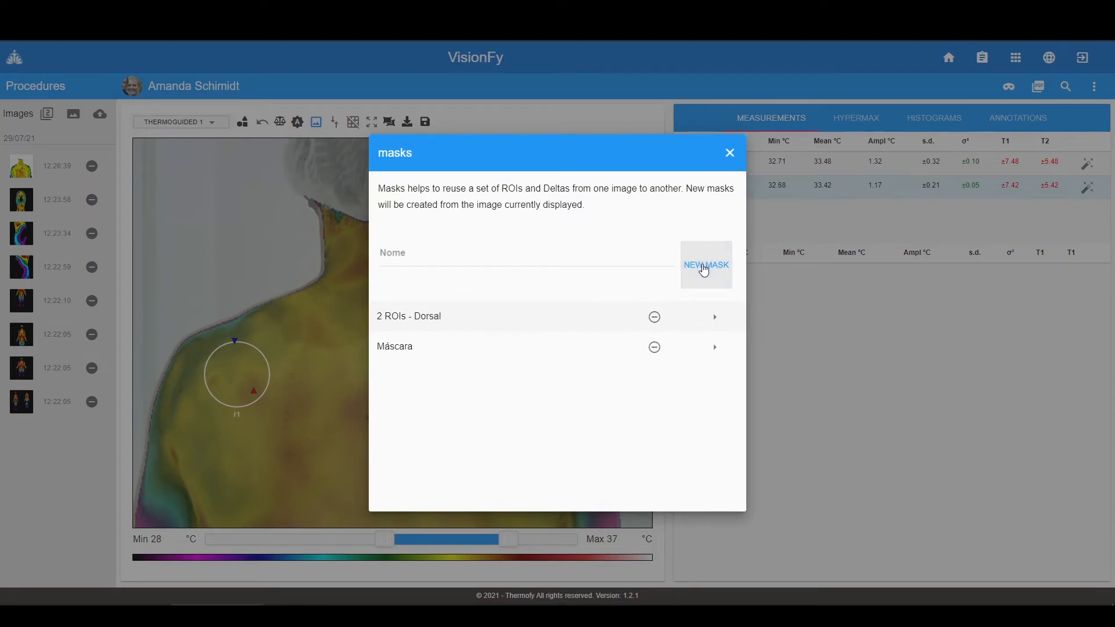
- Apply the saved 2 ROIs - Dorsal and Máscara masks, leaving r1 and r2 on the shoulders
click(720, 349)
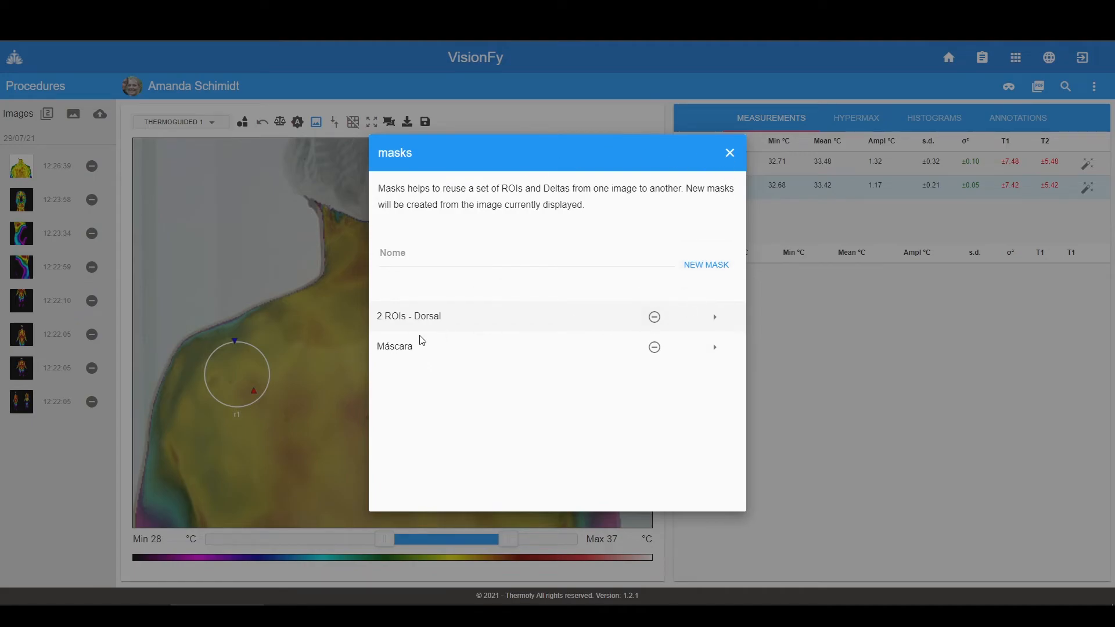
click(713, 317)
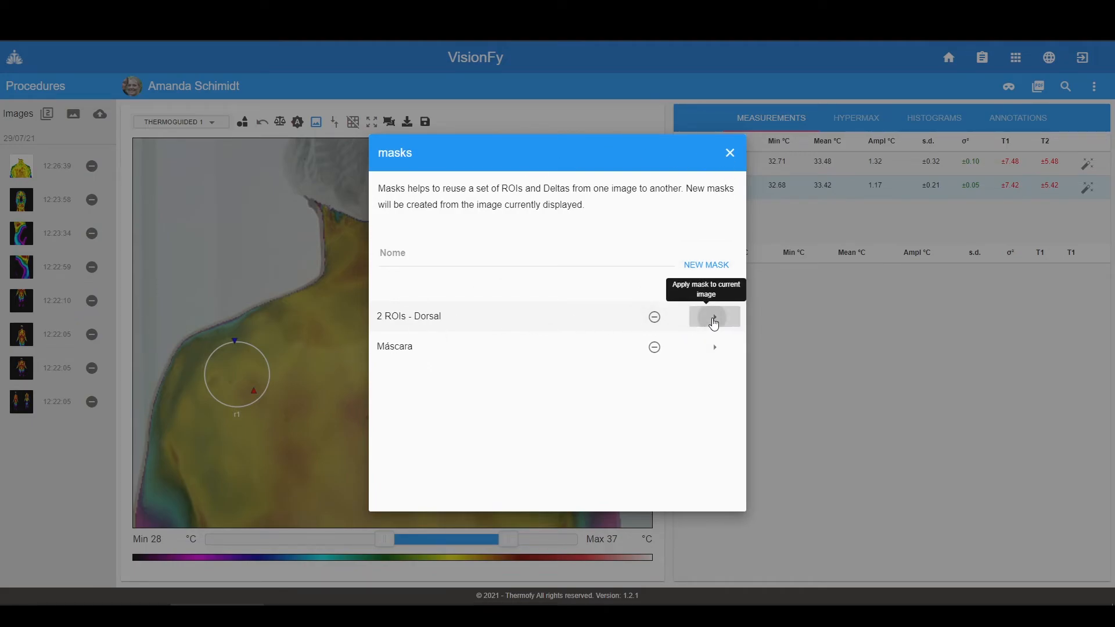
click(729, 154)
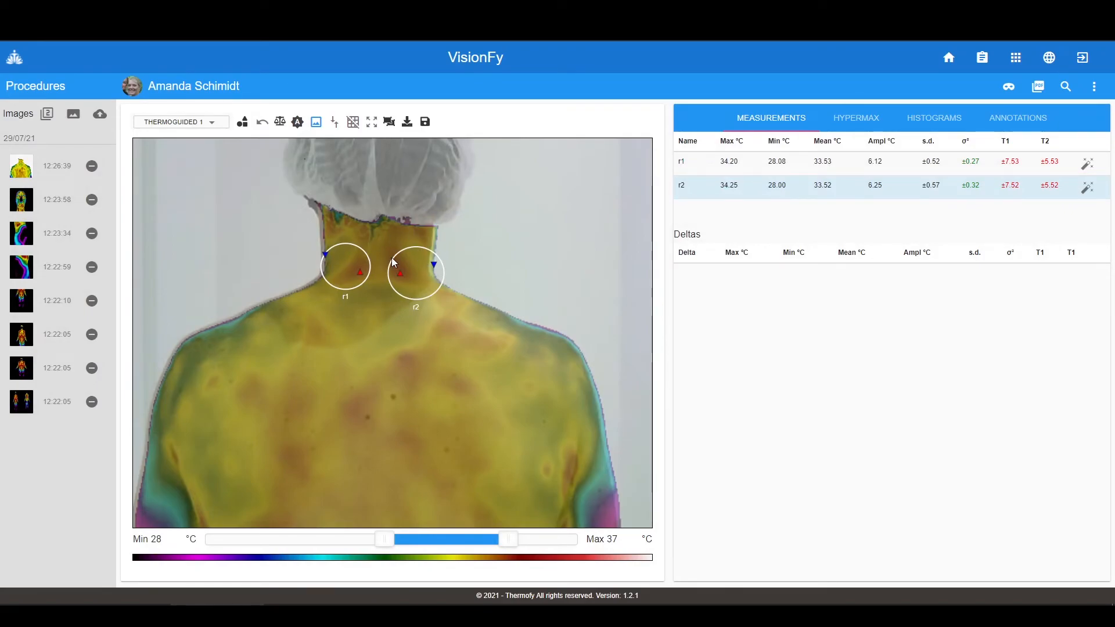
click(1008, 86)
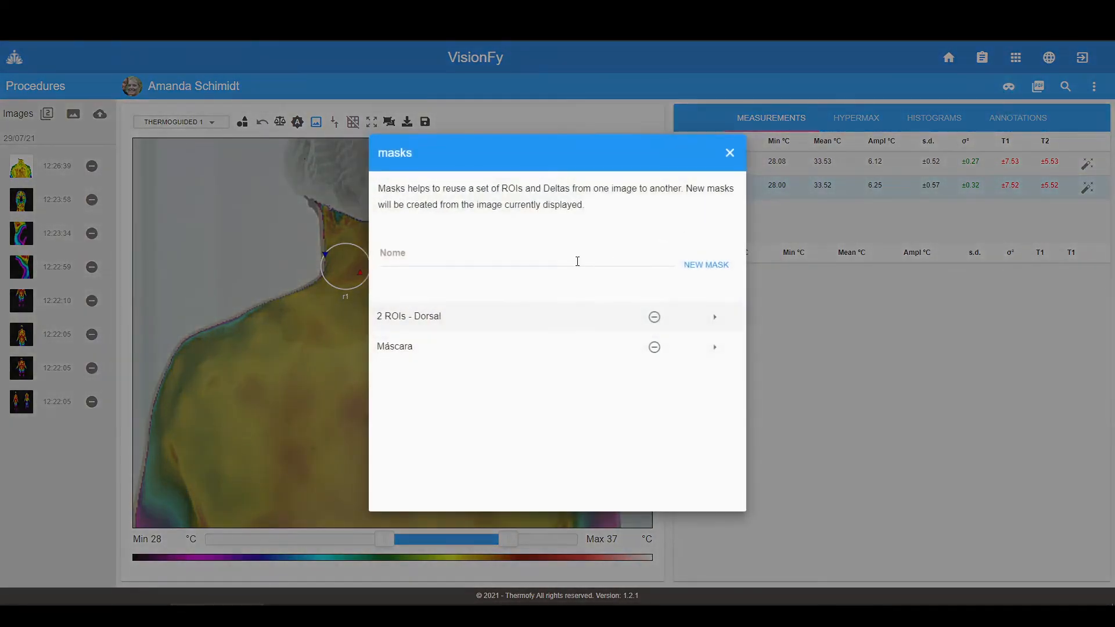
click(713, 347)
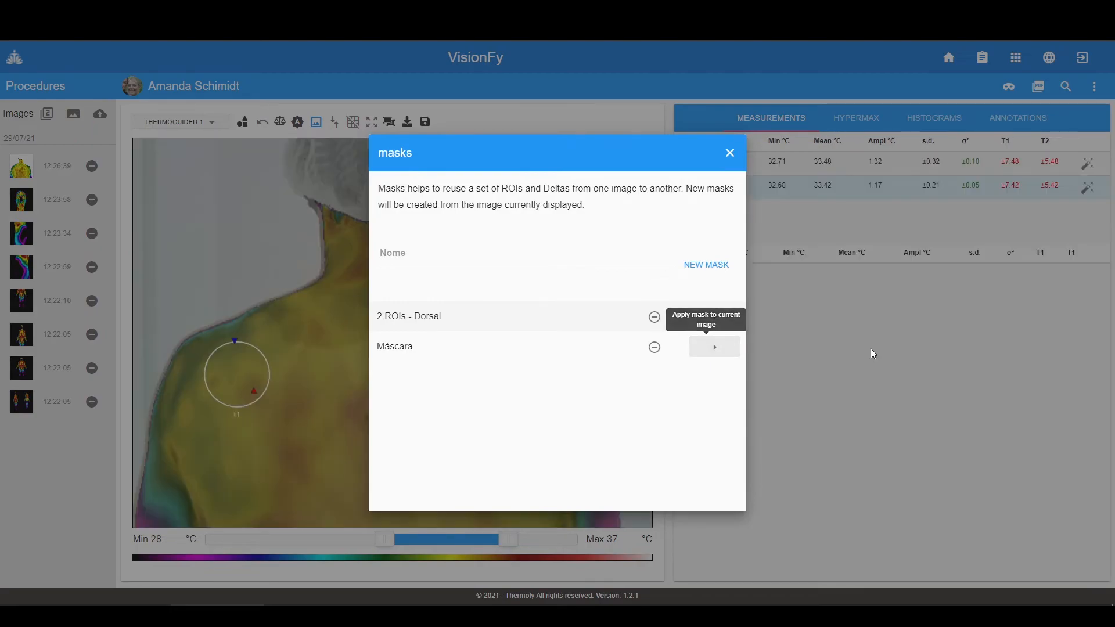
click(729, 153)
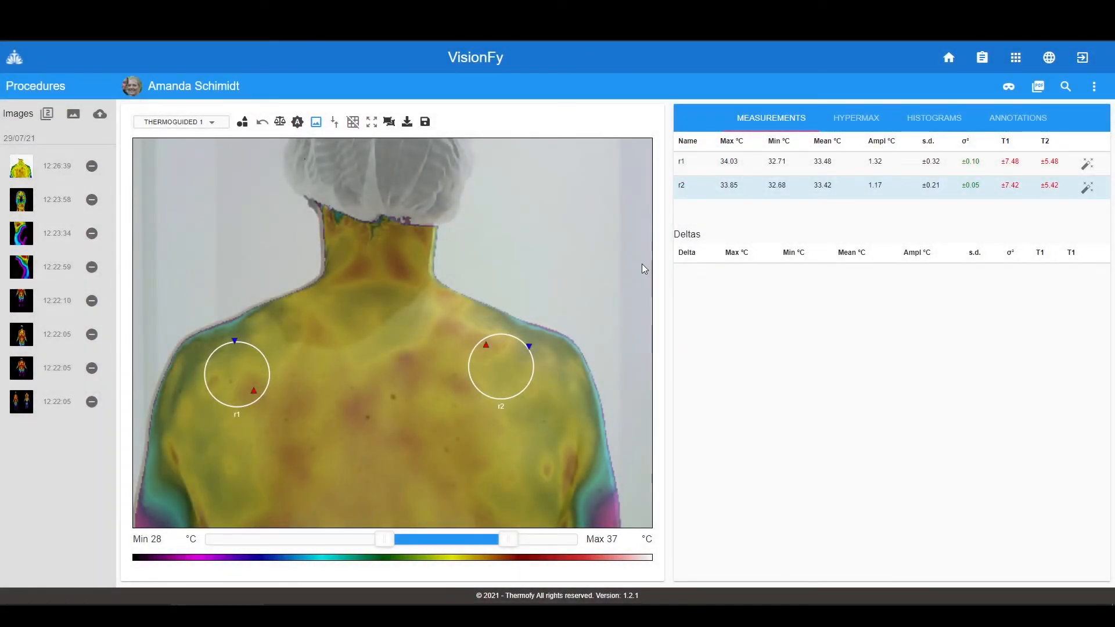
- Generate the single-image report with Print histograms on, save it as a PDF, and open the download
click(1039, 87)
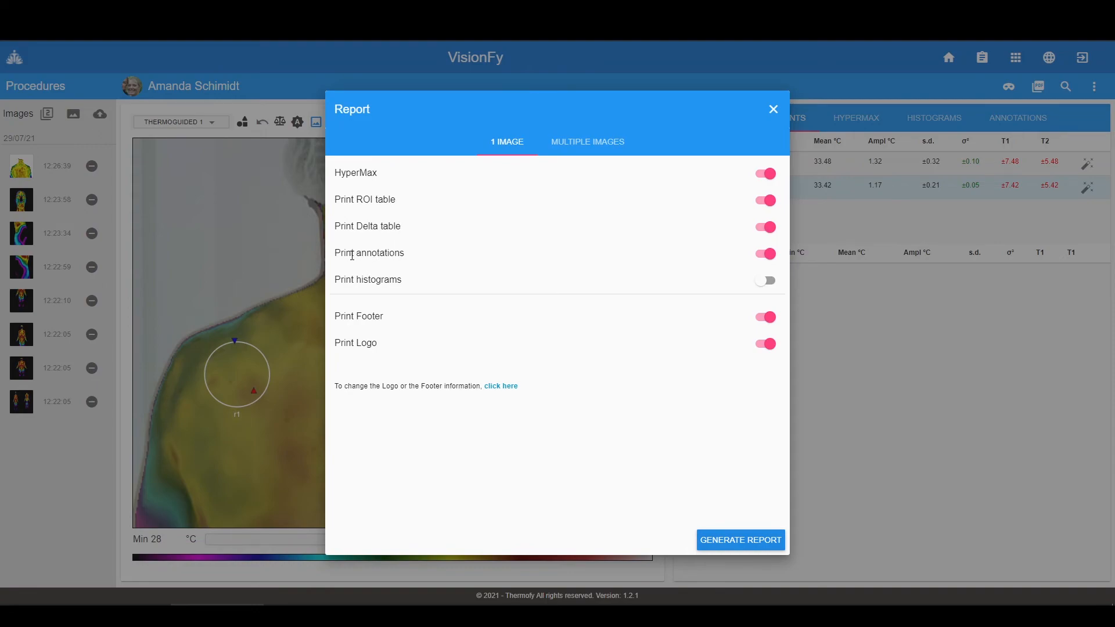
click(766, 282)
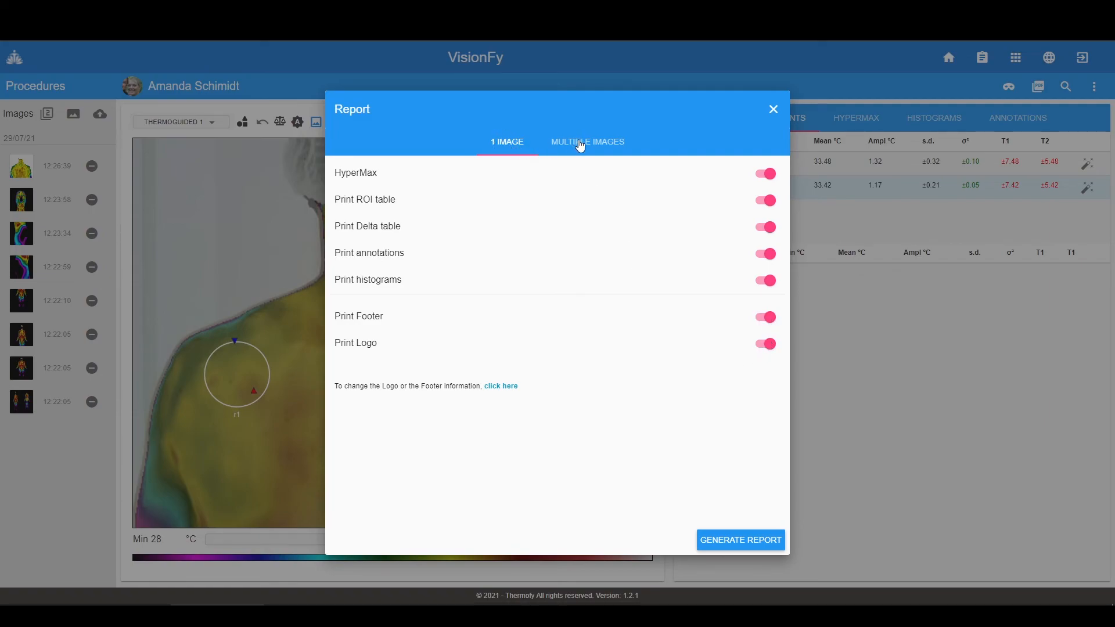
click(737, 544)
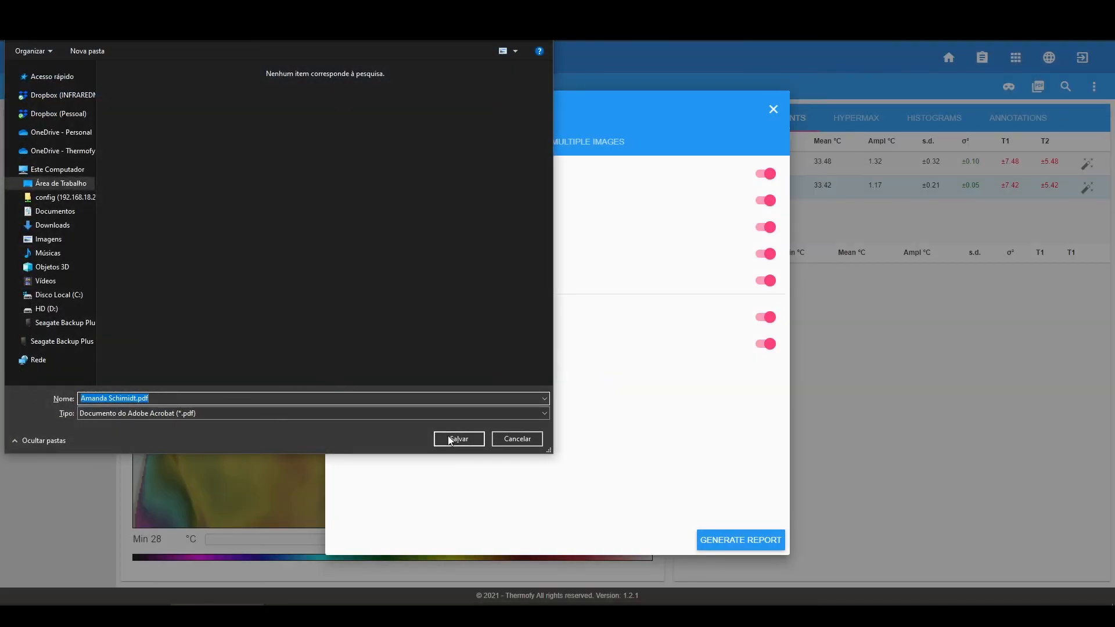
click(449, 440)
click(50, 590)
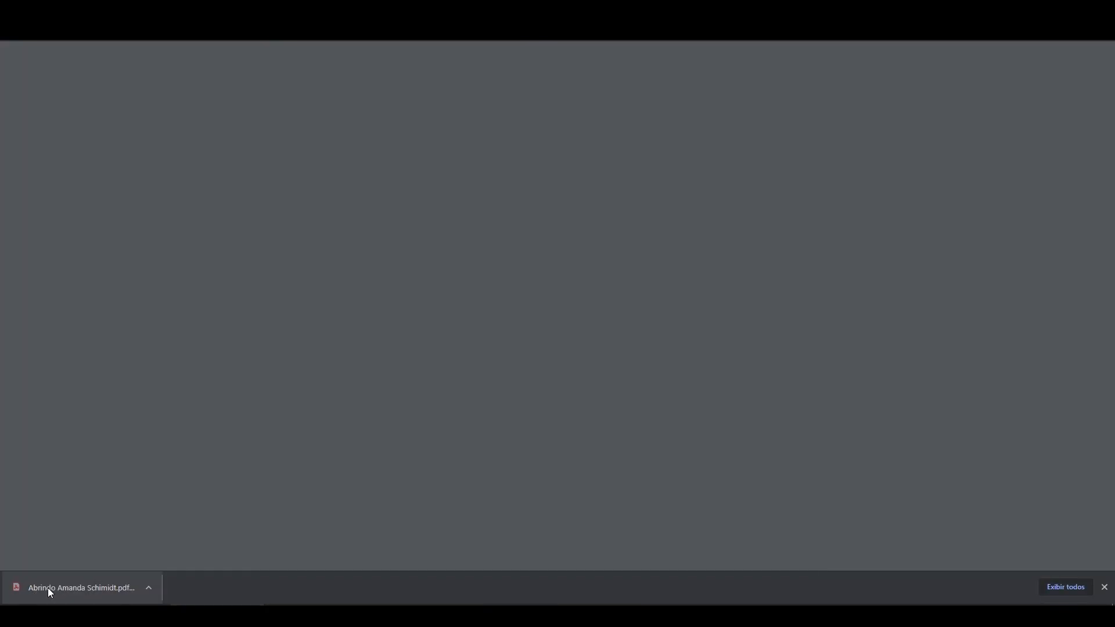
- Scroll through the three report pages: thermal image with ROI table, r1/r2 histograms and HyperMax surface
scroll(305, 375, down, 6)
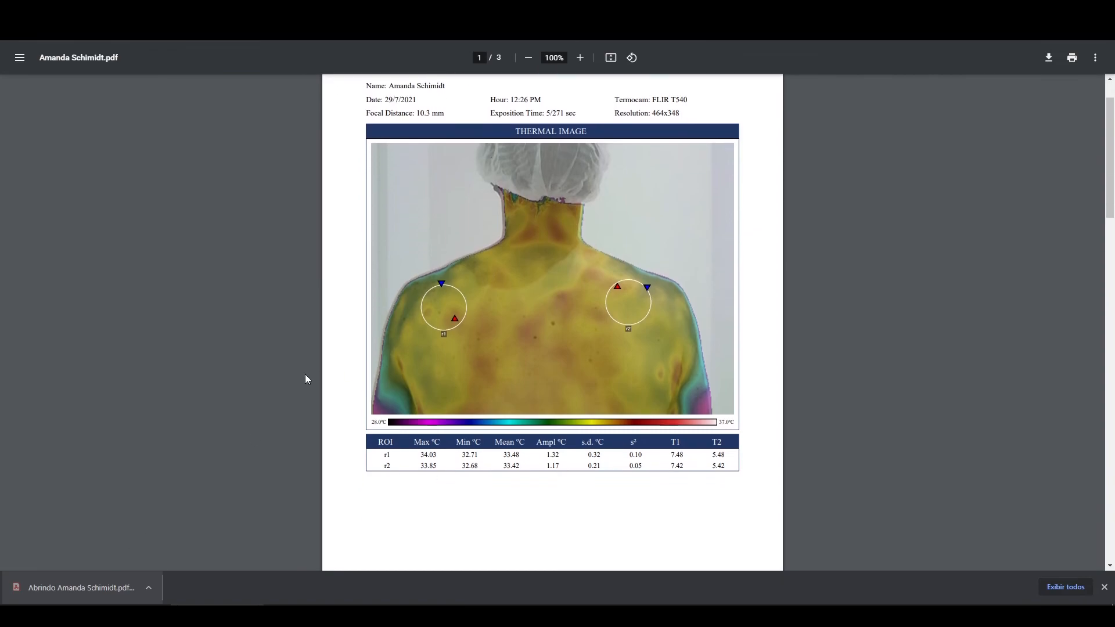
scroll(302, 381, down, 9)
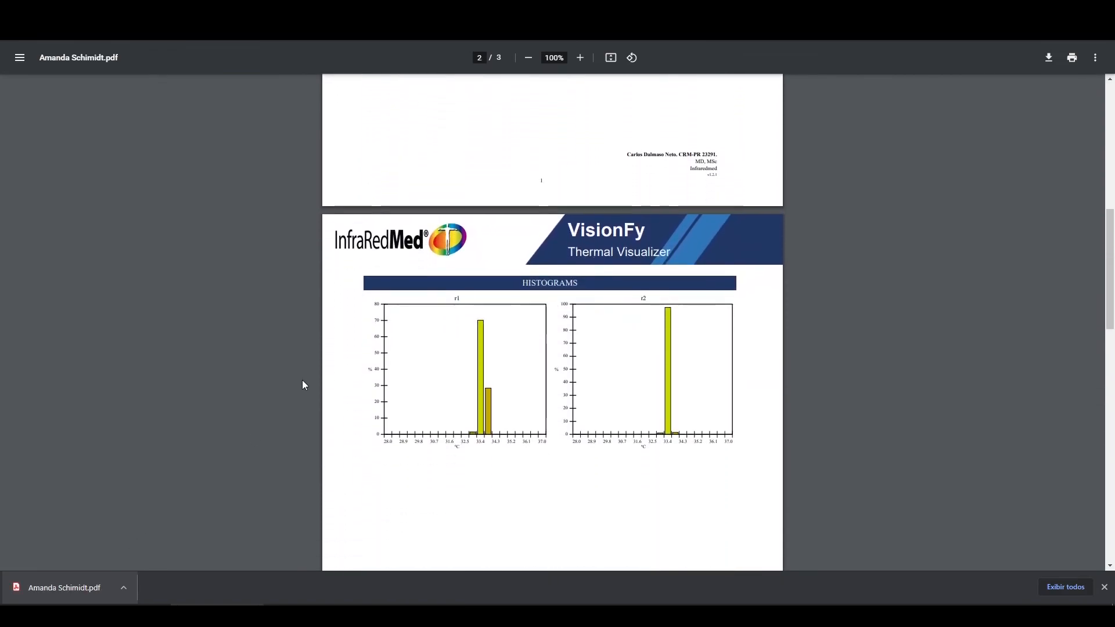
scroll(300, 381, down, 8)
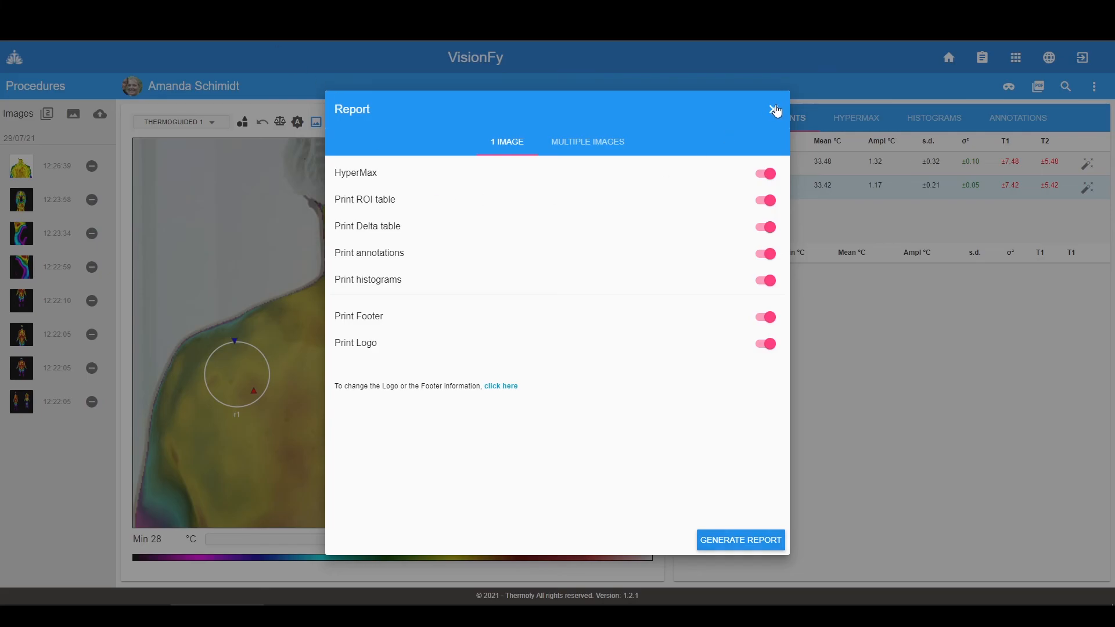
- Close the report options, open the third patient from search, then switch to the fifth patient
click(773, 110)
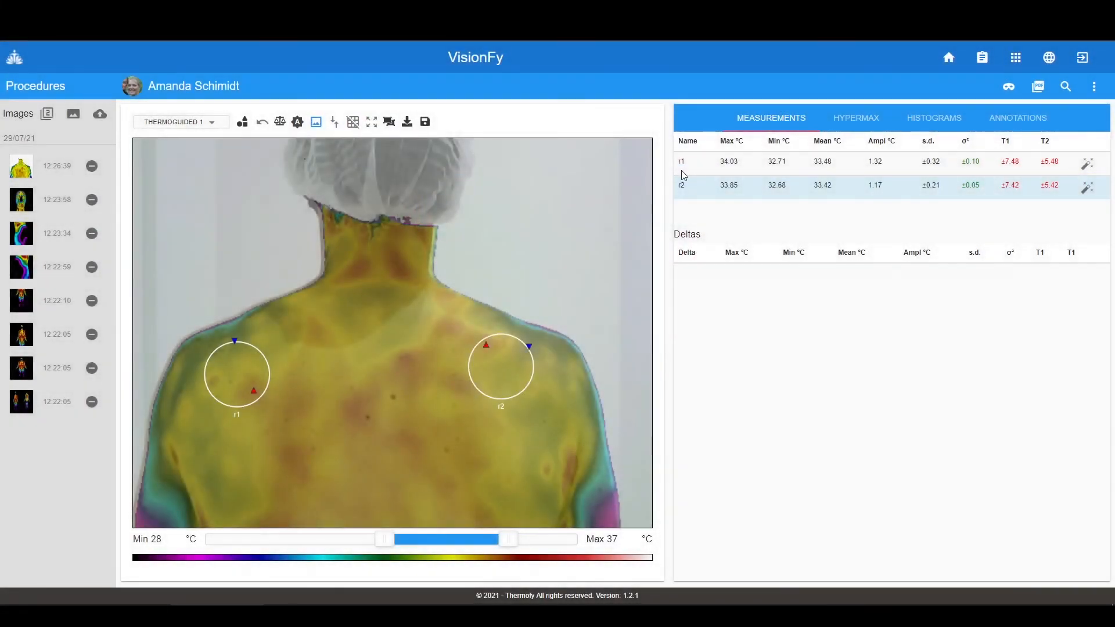
click(1065, 87)
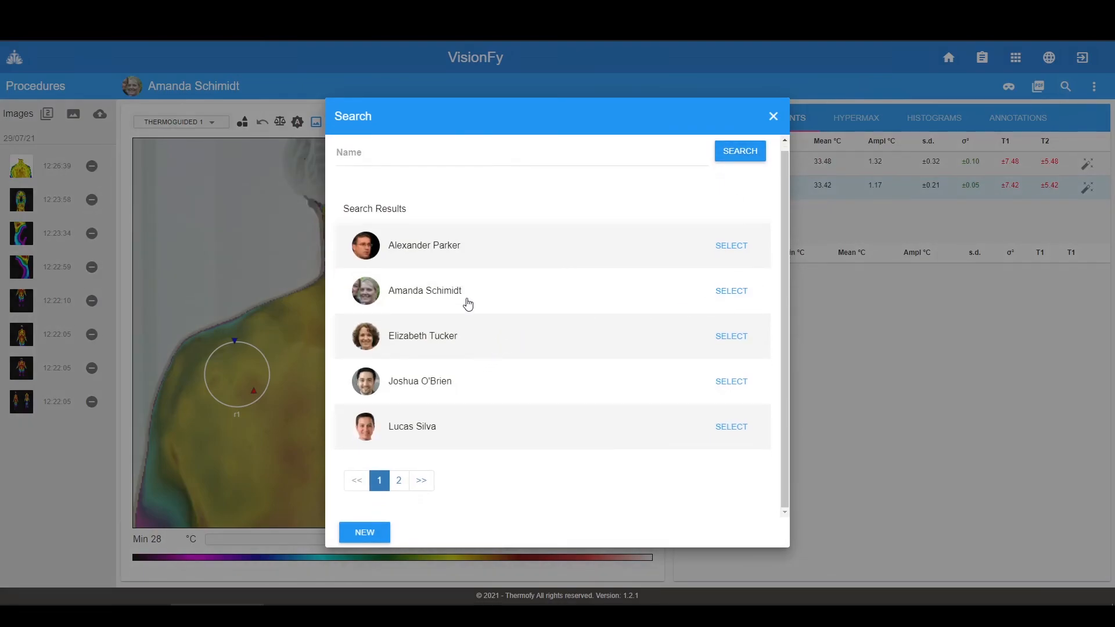
click(729, 339)
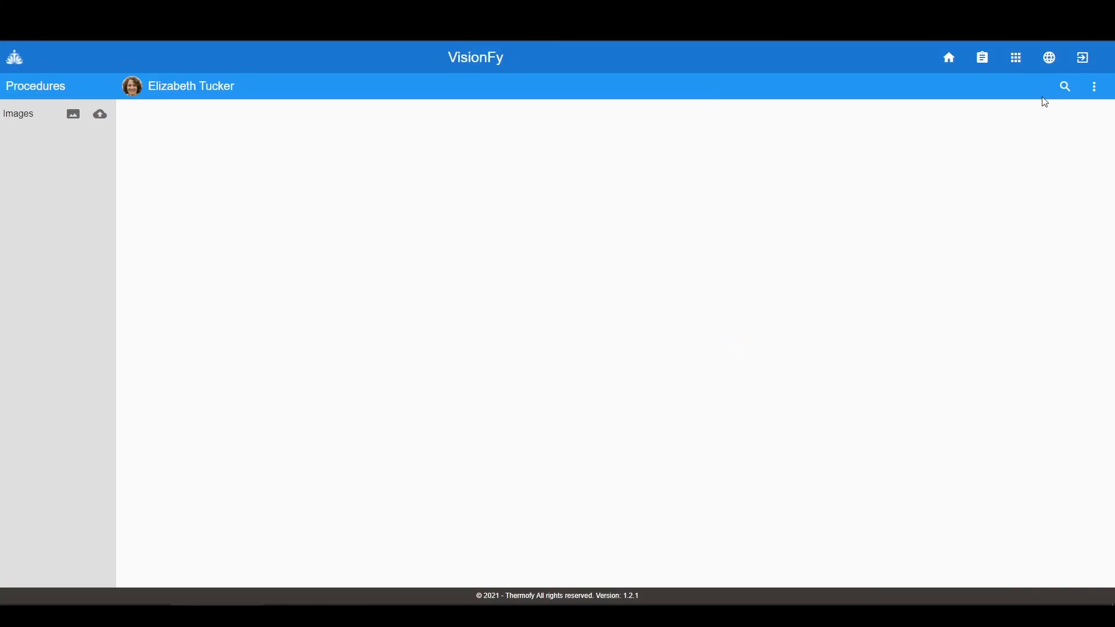
click(1064, 87)
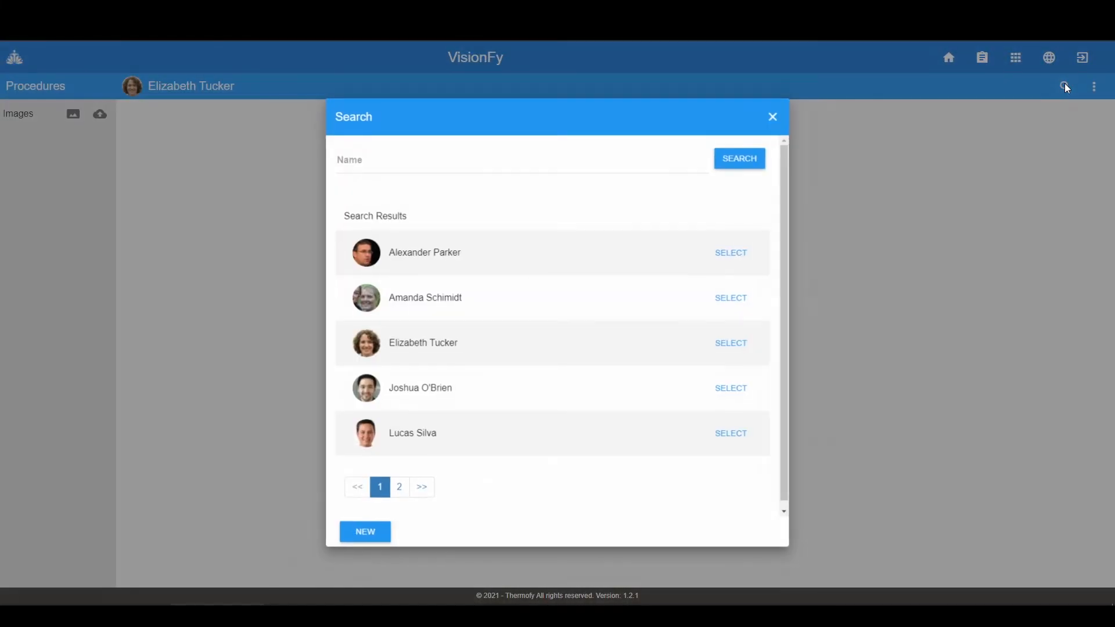
click(403, 435)
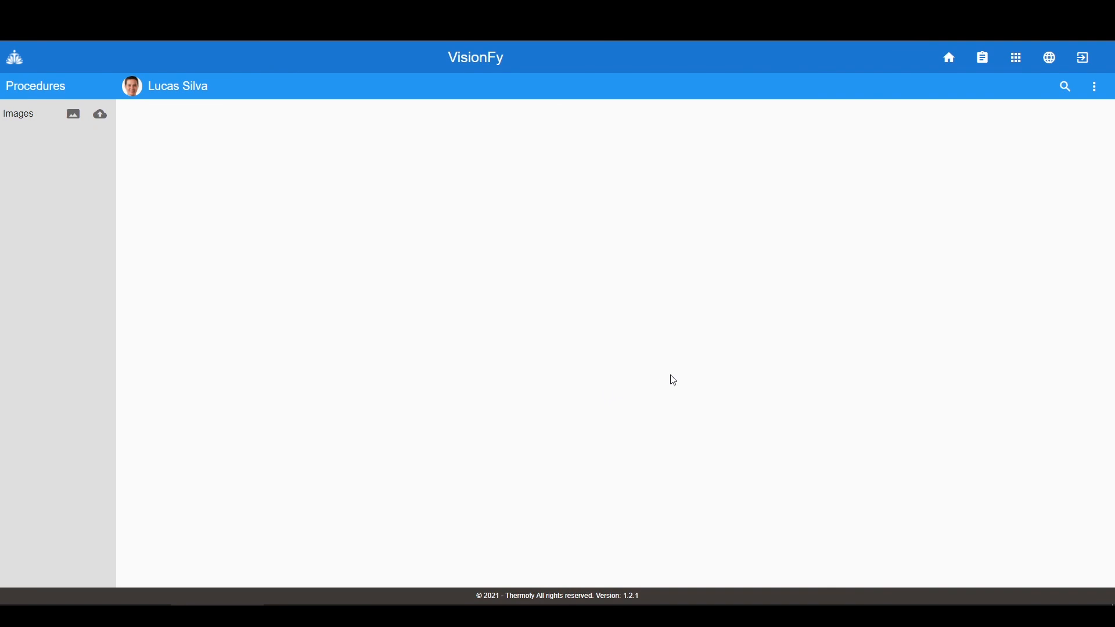
- Review the patient's details in the Edit dialog and close it without saving
click(1095, 87)
click(1043, 87)
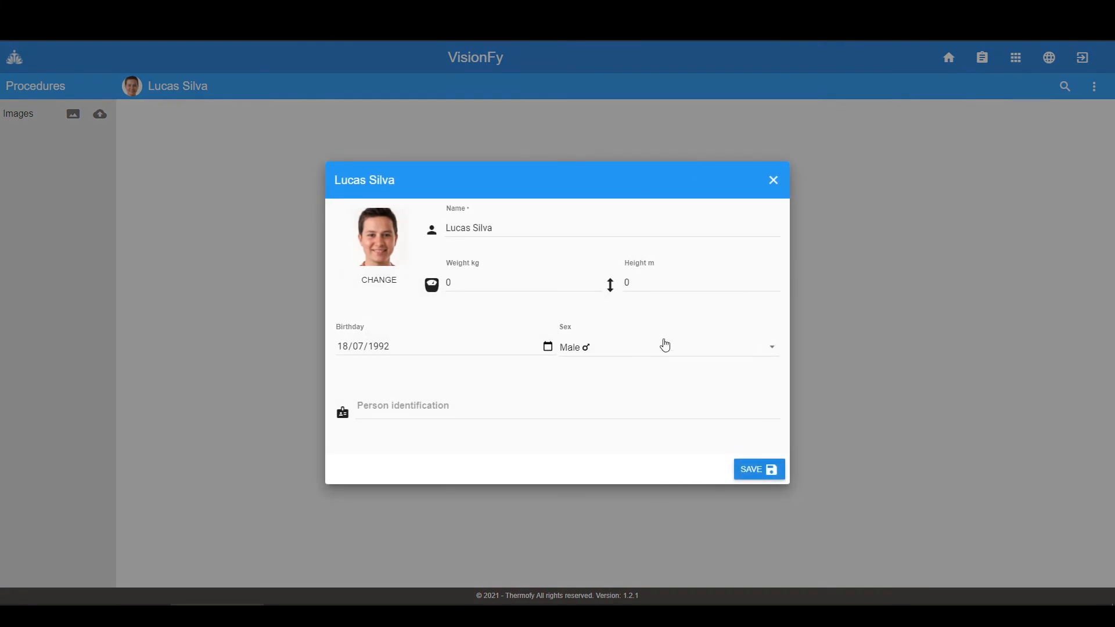
click(774, 181)
- Delete the empty patient's record, confirming with REMOVE
click(1095, 88)
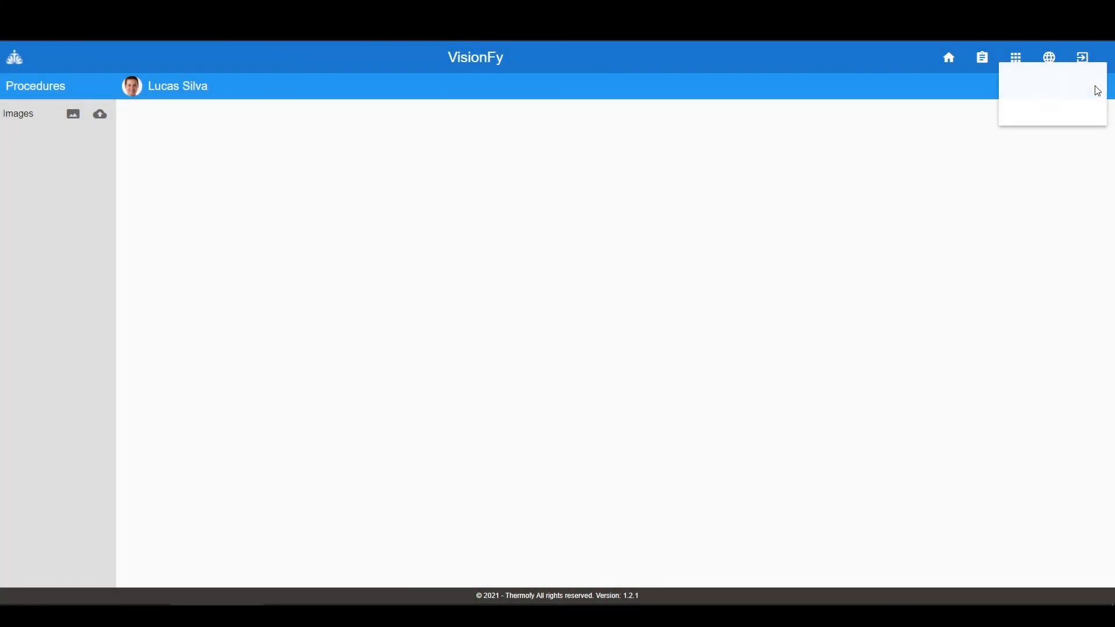
click(1052, 110)
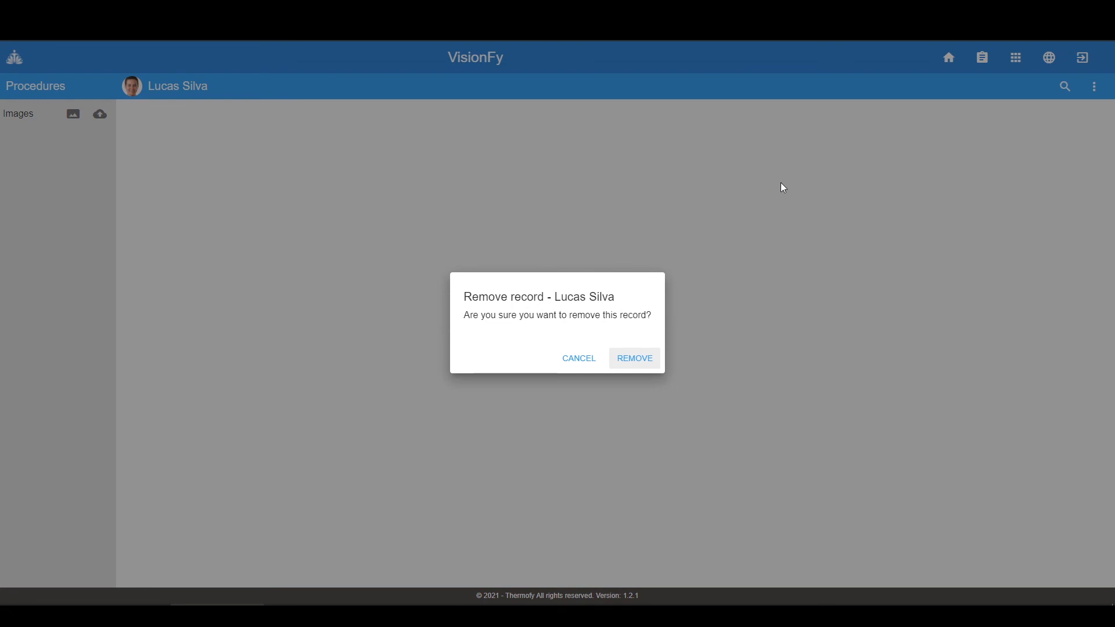
click(638, 360)
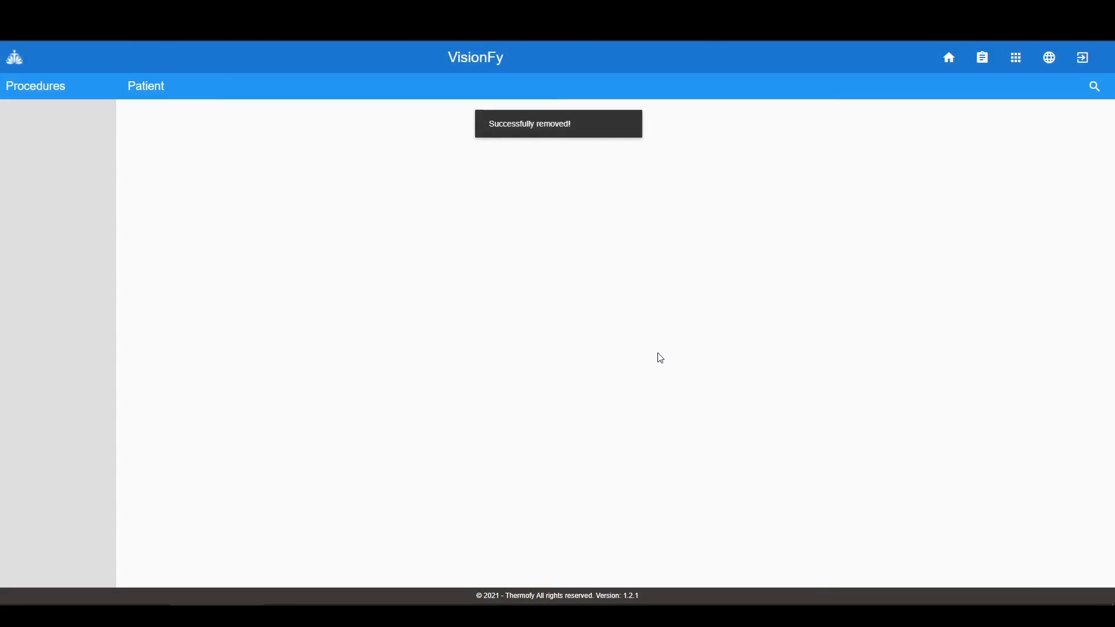